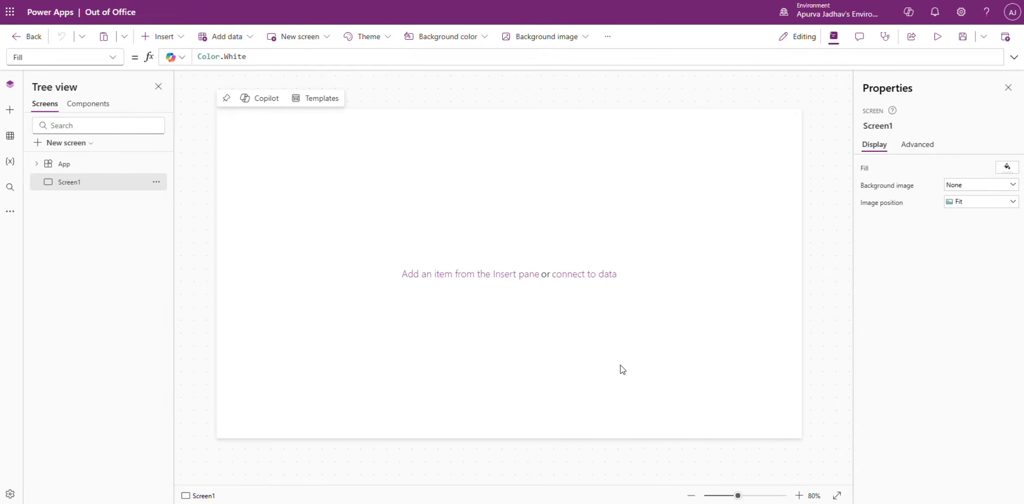
Switch to the browser and read the Reddit post "Holiday Planning in PowerApps" down to its attached calendar picture
{"action": "key", "text": "alt+Tab"}
{"action": "left_click_drag", "start_coordinate": [776, 87], "coordinate": [656, 84]}
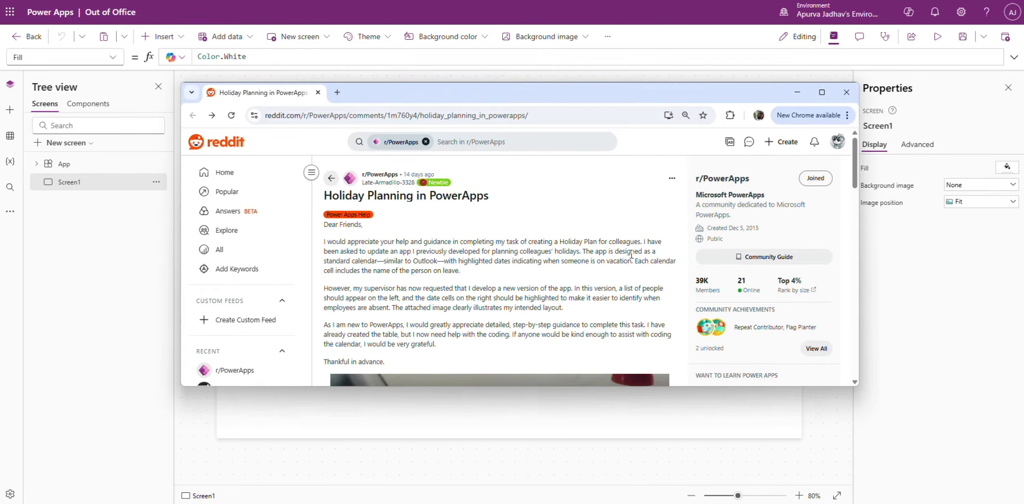
{"action": "double_click", "coordinate": [657, 82]}
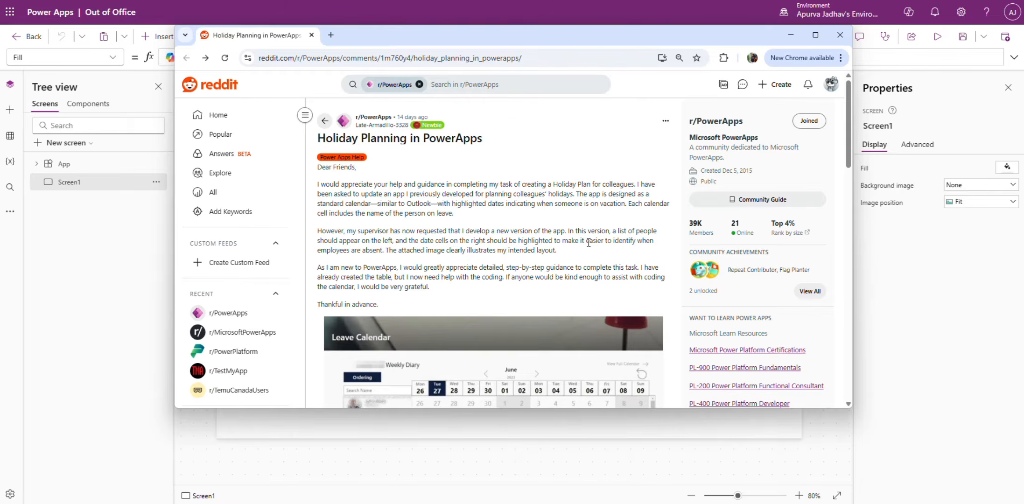
{"action": "scroll", "coordinate": [588, 243], "scroll_direction": "down", "scroll_amount": 1}
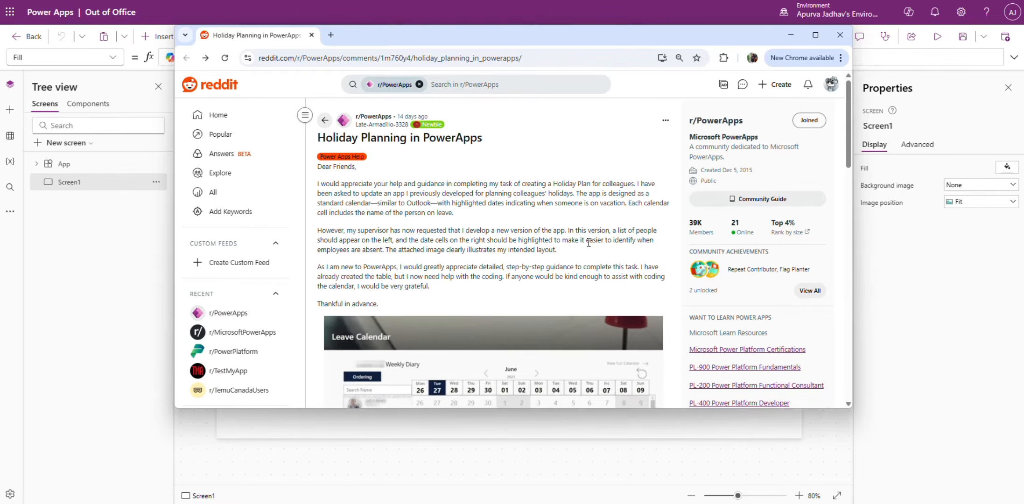
{"action": "scroll", "coordinate": [588, 243], "scroll_direction": "down", "scroll_amount": 1}
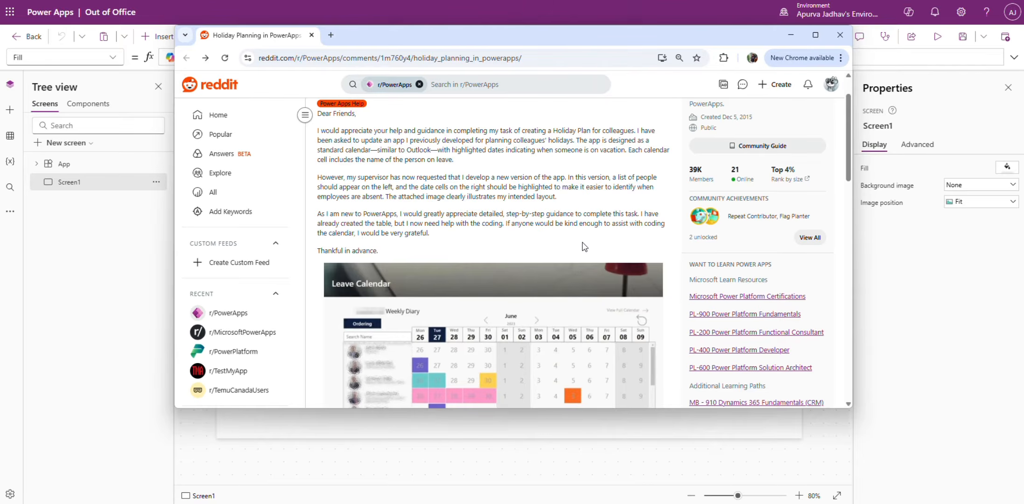
{"action": "scroll", "coordinate": [387, 234], "scroll_direction": "down", "scroll_amount": 2}
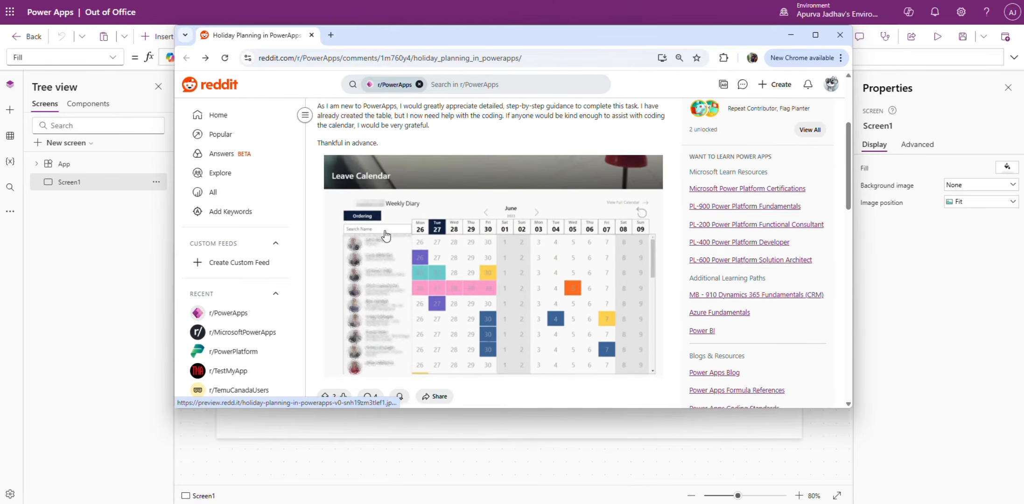
Open the post's attached Leave Calendar image on its own page and maximize the browser window to examine the layout
{"action": "scroll", "coordinate": [599, 326], "scroll_direction": "down", "scroll_amount": 1}
{"action": "scroll", "coordinate": [598, 347], "scroll_direction": "up", "scroll_amount": 1}
{"action": "left_click", "coordinate": [597, 340]}
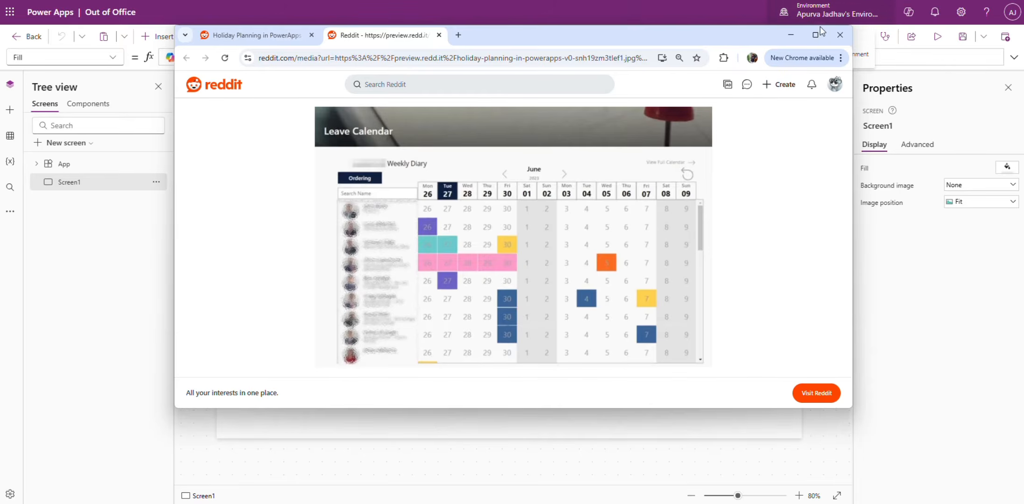
{"action": "left_click", "coordinate": [817, 32]}
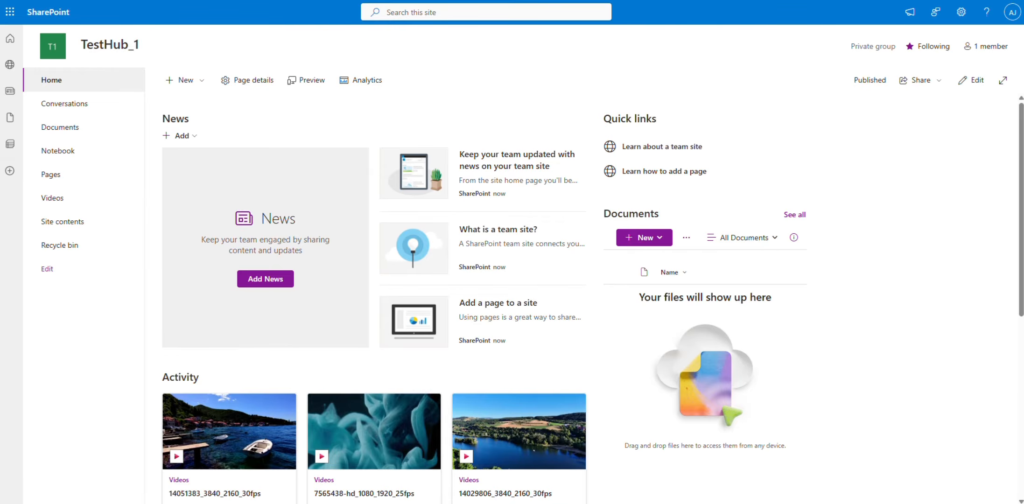
On the TestHub_1 SharePoint site, create a new blank list named Employees
{"action": "left_click", "coordinate": [169, 80]}
{"action": "left_click", "coordinate": [174, 100]}
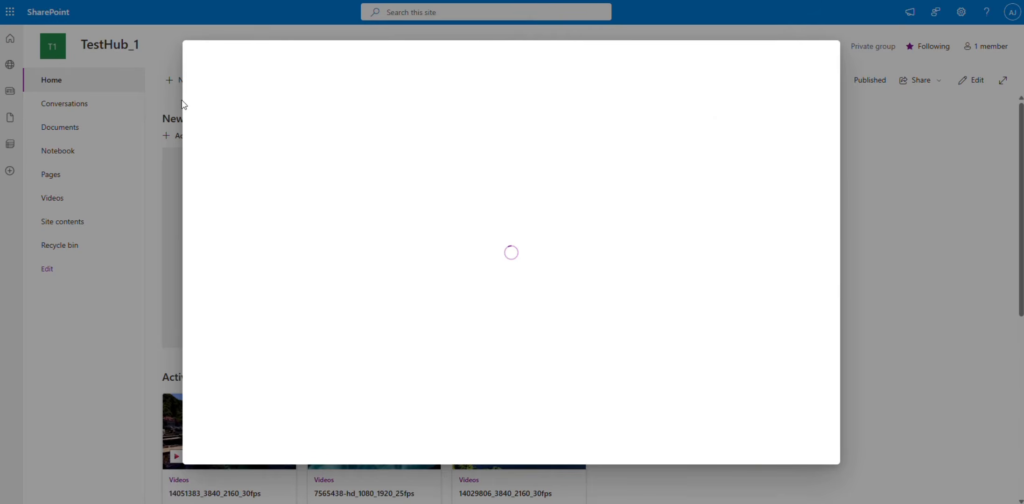
{"action": "left_click", "coordinate": [244, 192]}
{"action": "type", "text": "Employees"}
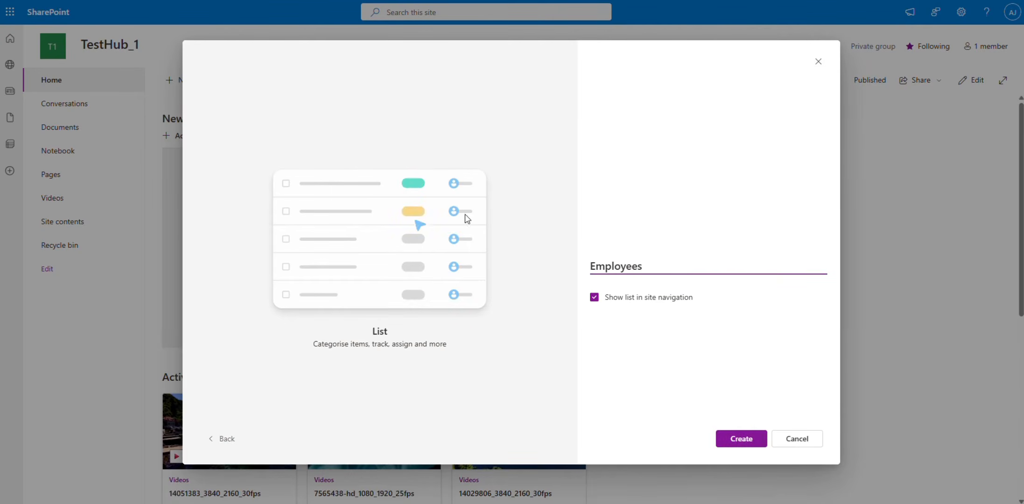
{"action": "key", "text": "Return"}
Add a text column named Employee Name to the Employees list
{"action": "left_click", "coordinate": [377, 147]}
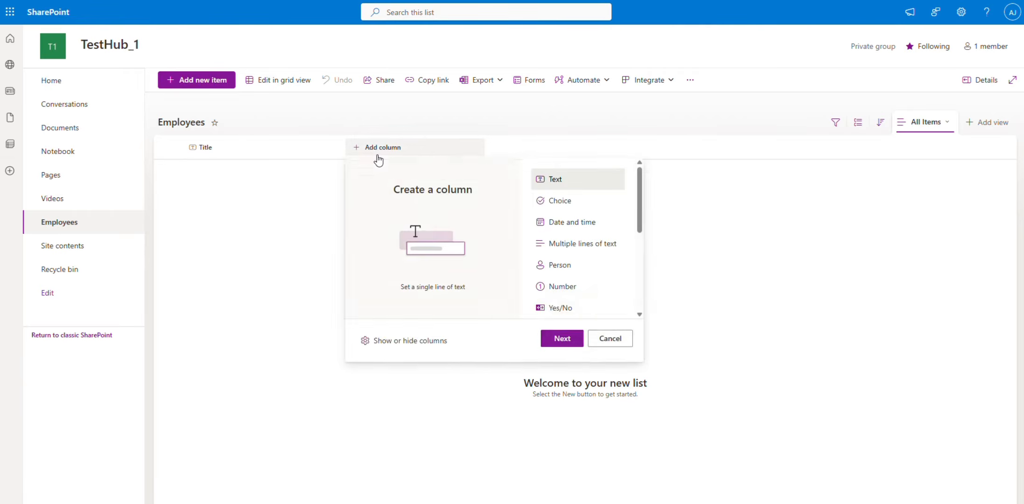
{"action": "left_click", "coordinate": [553, 345]}
{"action": "type", "text": "Employee Name"}
{"action": "left_click", "coordinate": [876, 488]}
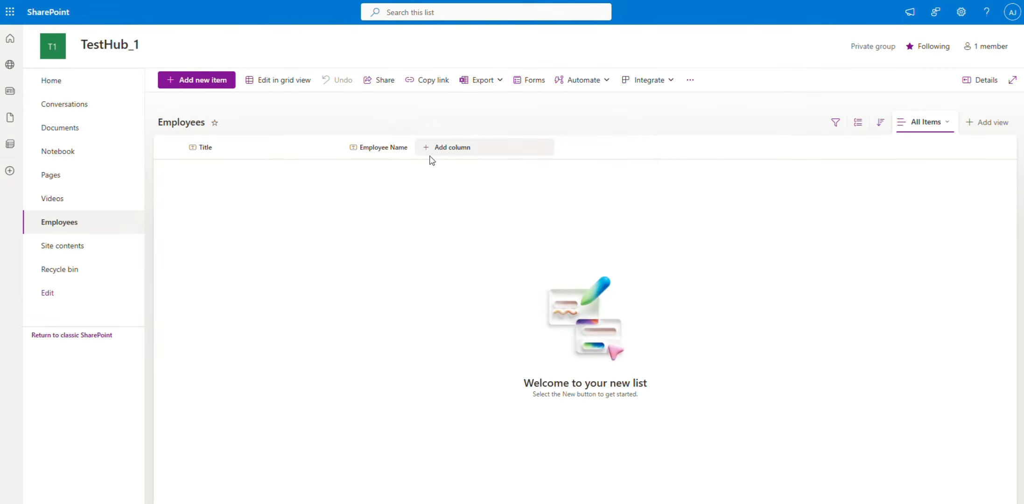
Add a single-line-of-text column named Email to the Employees list
{"action": "left_click", "coordinate": [449, 147]}
{"action": "left_click", "coordinate": [640, 343]}
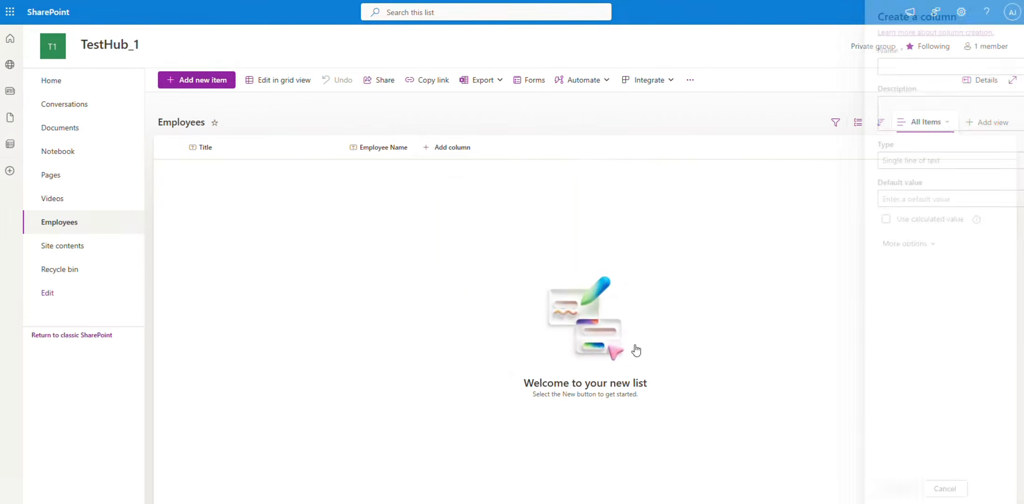
{"action": "type", "text": "Email"}
{"action": "left_click", "coordinate": [984, 160]}
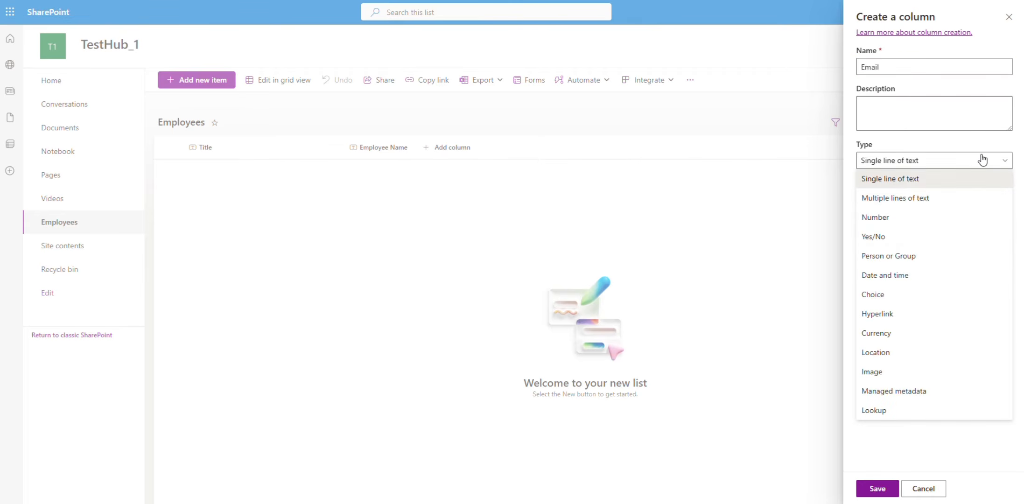
{"action": "left_click", "coordinate": [989, 160]}
{"action": "left_click", "coordinate": [875, 488]}
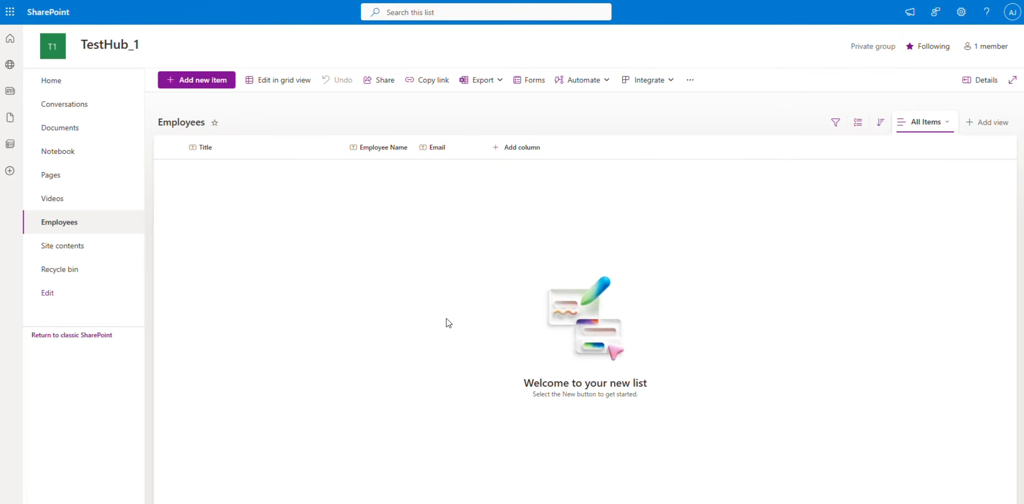
Add a choice column named Role to the list, with only the choices User and Admin
{"action": "left_click", "coordinate": [502, 154]}
{"action": "left_click", "coordinate": [538, 211]}
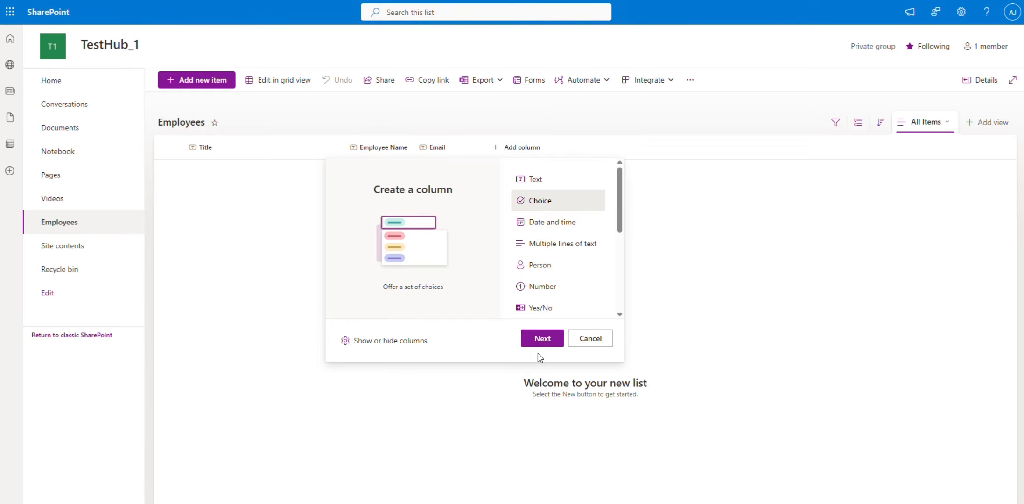
{"action": "left_click", "coordinate": [541, 340]}
{"action": "type", "text": "Role"}
{"action": "left_click", "coordinate": [904, 200]}
{"action": "type", "text": "u"}
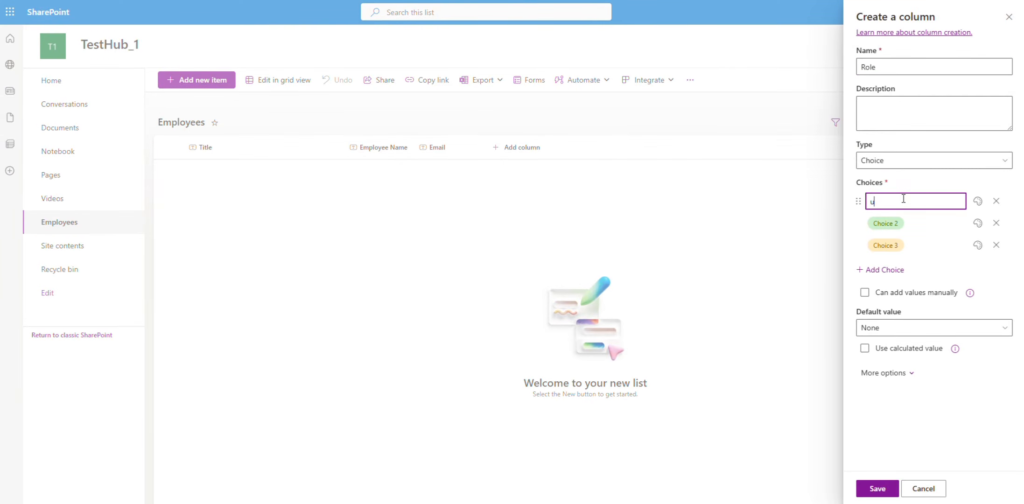
{"action": "type", "text": "ser"}
{"action": "key", "text": "Return"}
{"action": "type", "text": "Admin"}
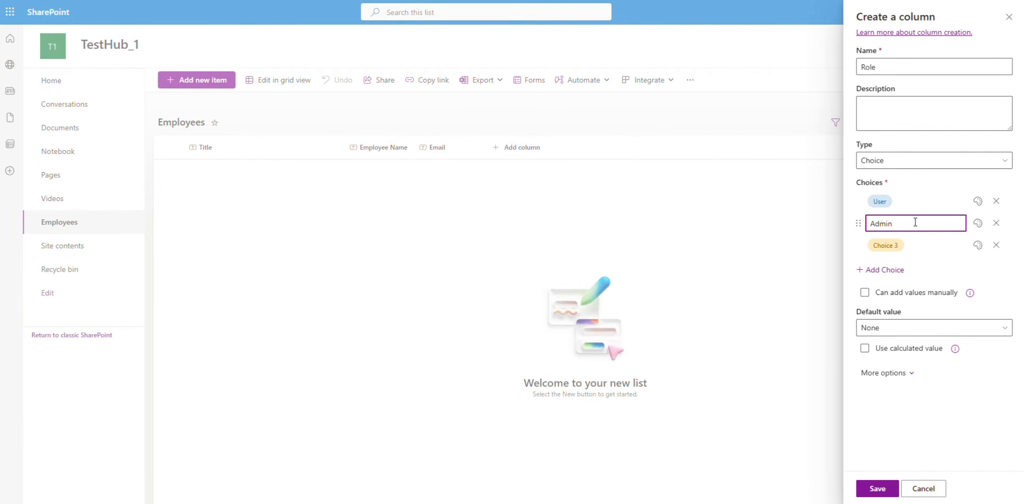
{"action": "left_click", "coordinate": [995, 245]}
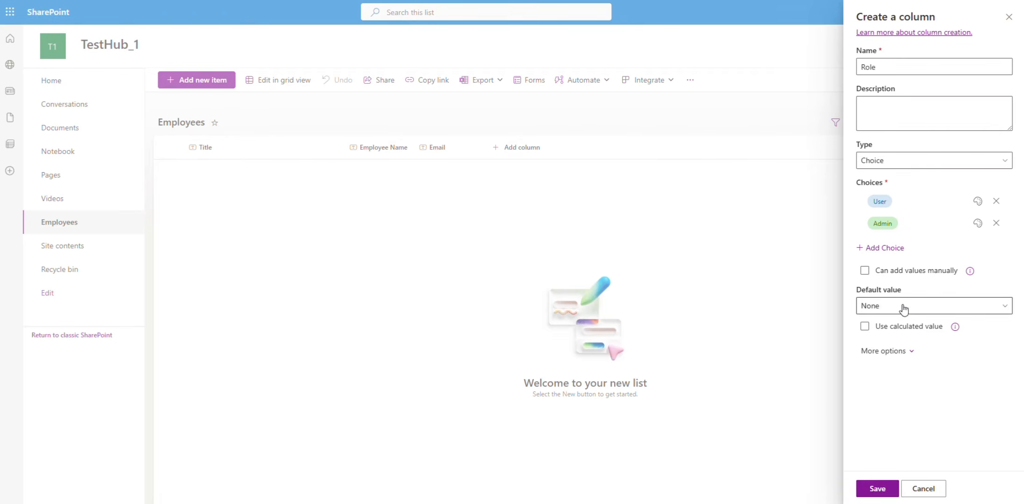
{"action": "left_click", "coordinate": [873, 488]}
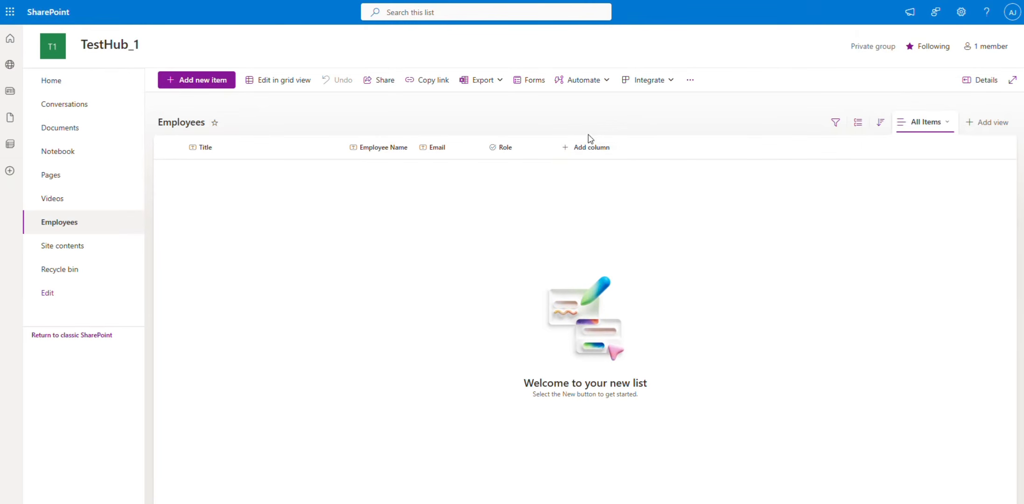
Add a choice column named Department to the list, with the choices HR, IT, Finance and Sales
{"action": "left_click", "coordinate": [590, 148]}
{"action": "left_click", "coordinate": [606, 200]}
{"action": "left_click", "coordinate": [607, 341]}
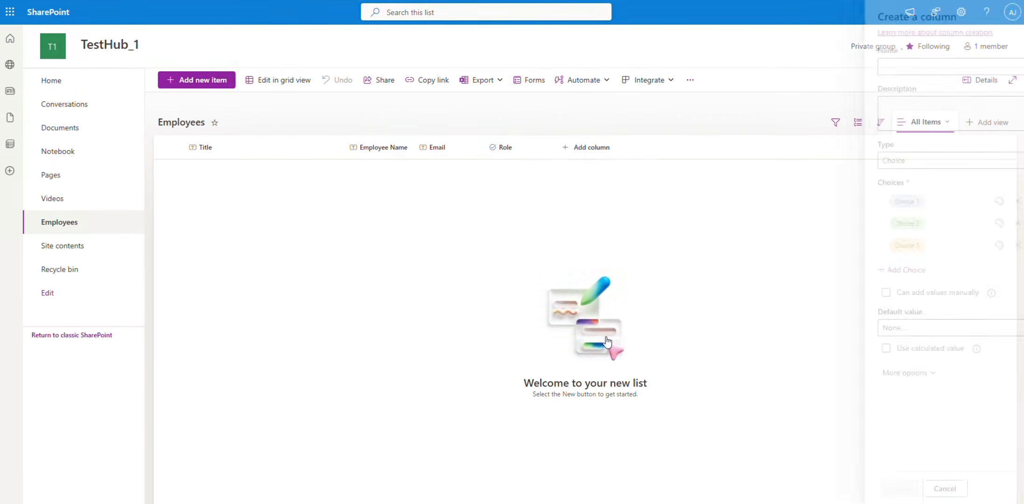
{"action": "type", "text": "Department"}
{"action": "left_click", "coordinate": [932, 200]}
{"action": "type", "text": "HR"}
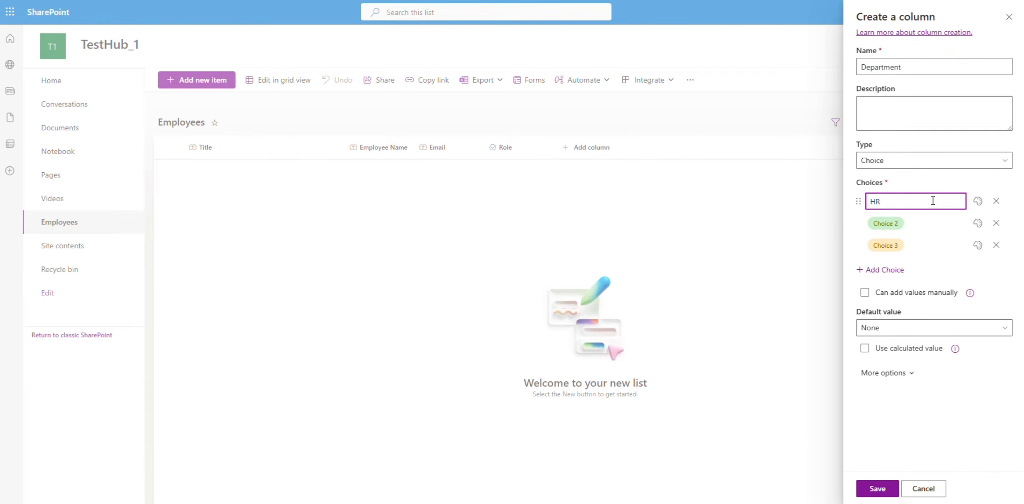
{"action": "left_click", "coordinate": [916, 223]}
{"action": "left_click", "coordinate": [916, 245]}
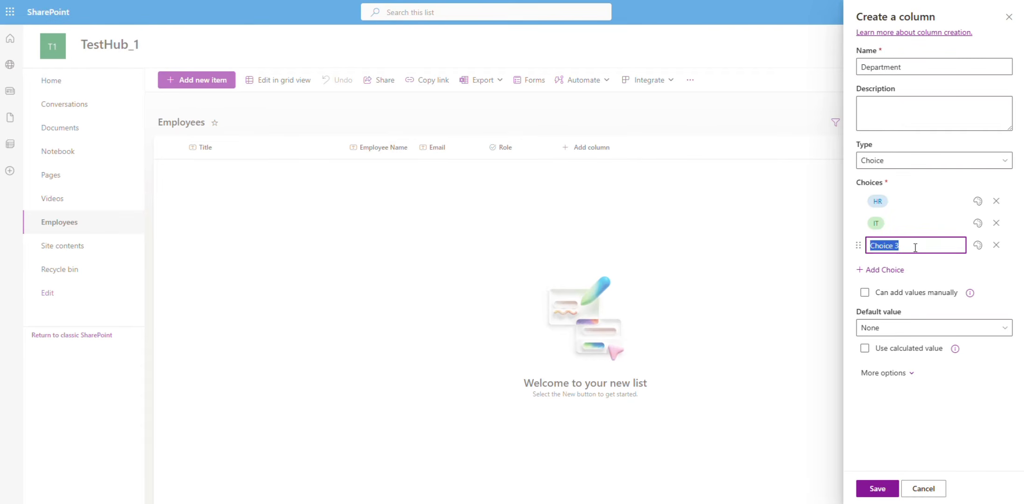
{"action": "type", "text": "Finance"}
{"action": "left_click", "coordinate": [911, 269]}
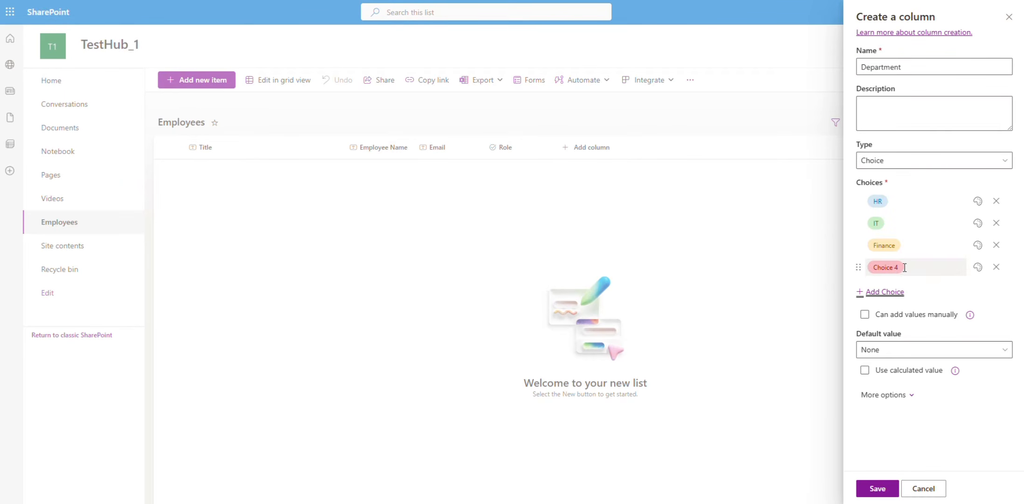
{"action": "left_click", "coordinate": [902, 268]}
{"action": "type", "text": "Sales"}
{"action": "left_click", "coordinate": [877, 488]}
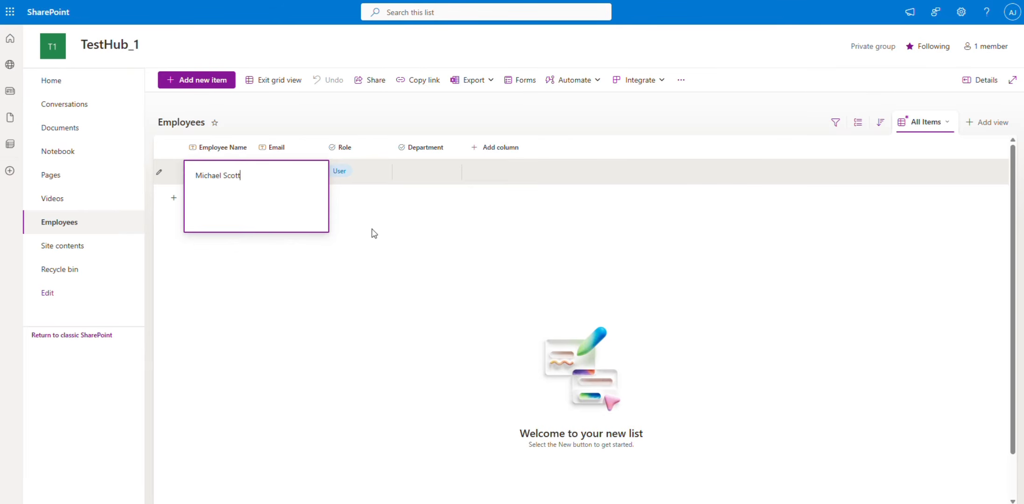
Enter the employees' full names in the Employee Name column of the grid, one new item per name
{"action": "key", "text": "Return"}
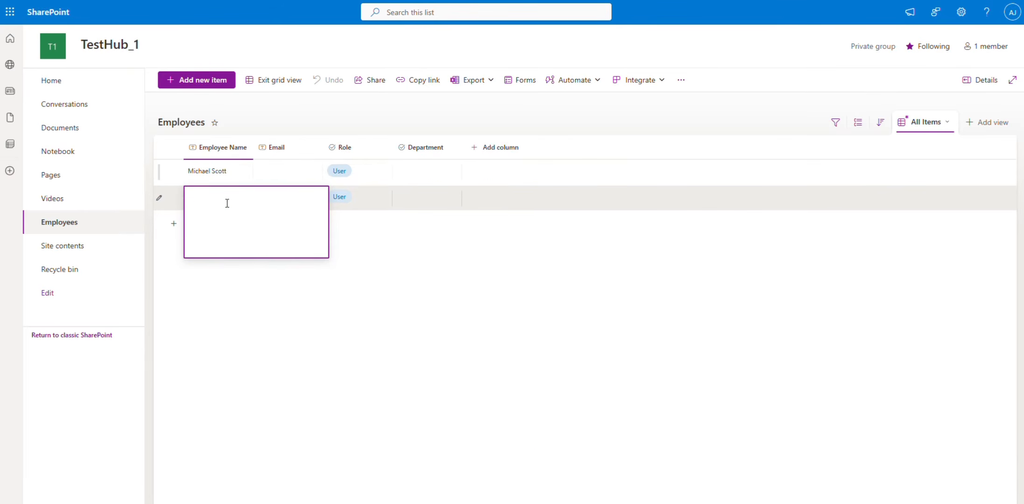
{"action": "type", "text": "Dwight Schrute"}
{"action": "key", "text": "Return"}
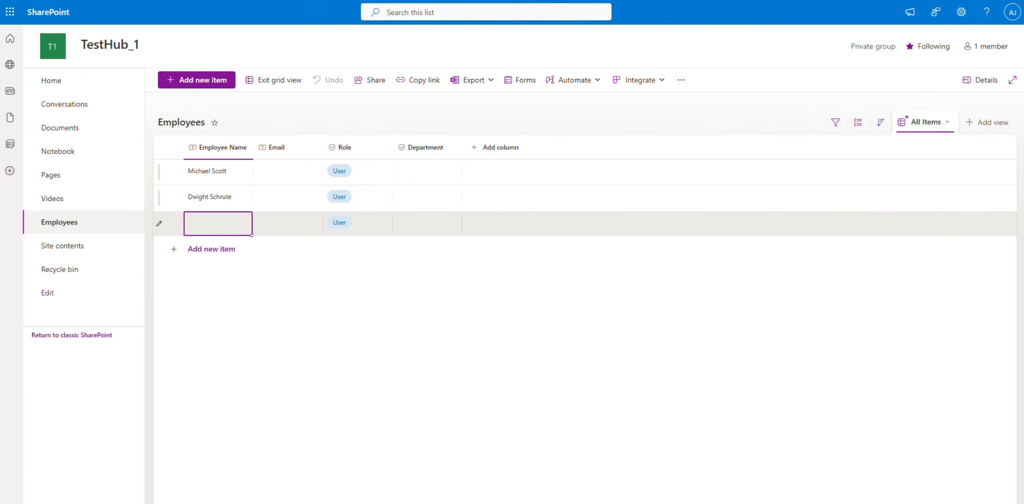
{"action": "left_click", "coordinate": [203, 223]}
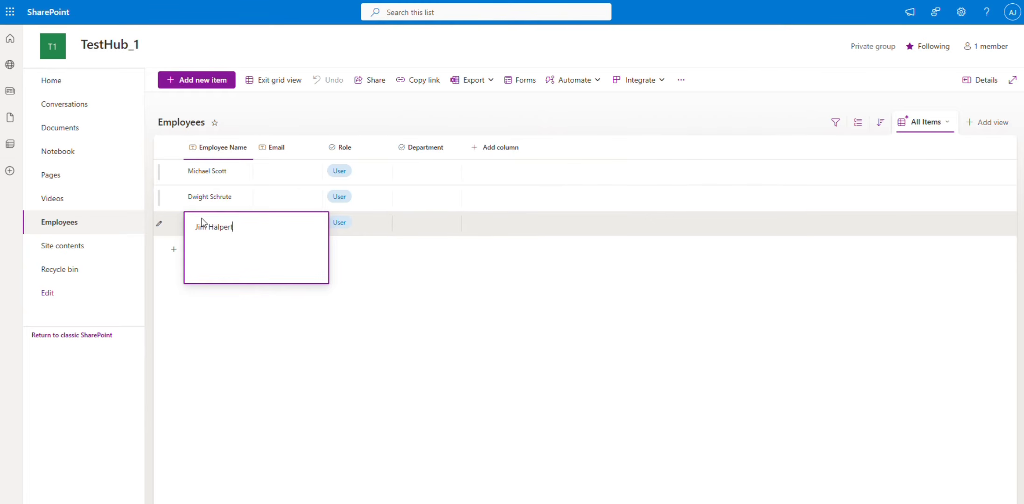
{"action": "key", "text": "Return"}
{"action": "type", "text": "Pam Beesly"}
{"action": "key", "text": "Return"}
{"action": "type", "text": "Ryan Howard"}
{"action": "key", "text": "Return"}
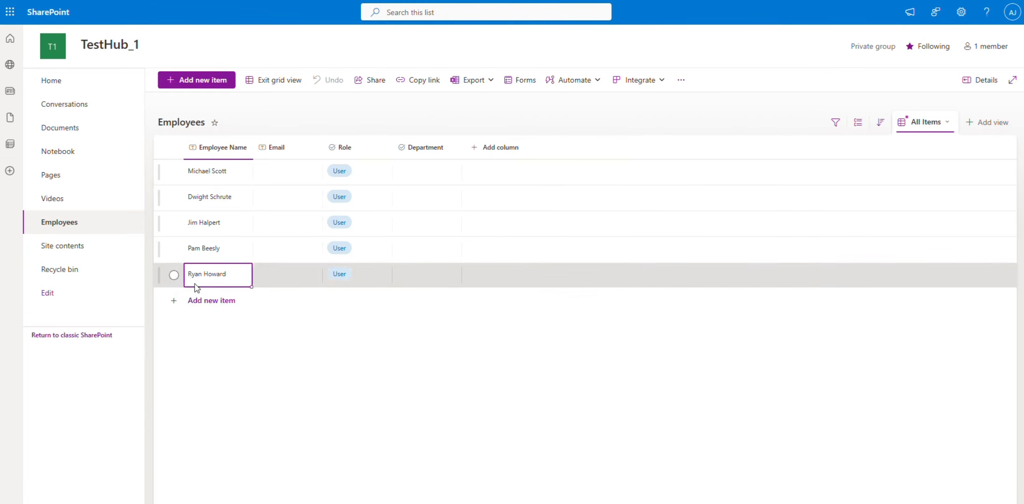
{"action": "type", "text": "Stanley Hudson"}
{"action": "key", "text": "Return"}
{"action": "type", "text": "Angela Martin"}
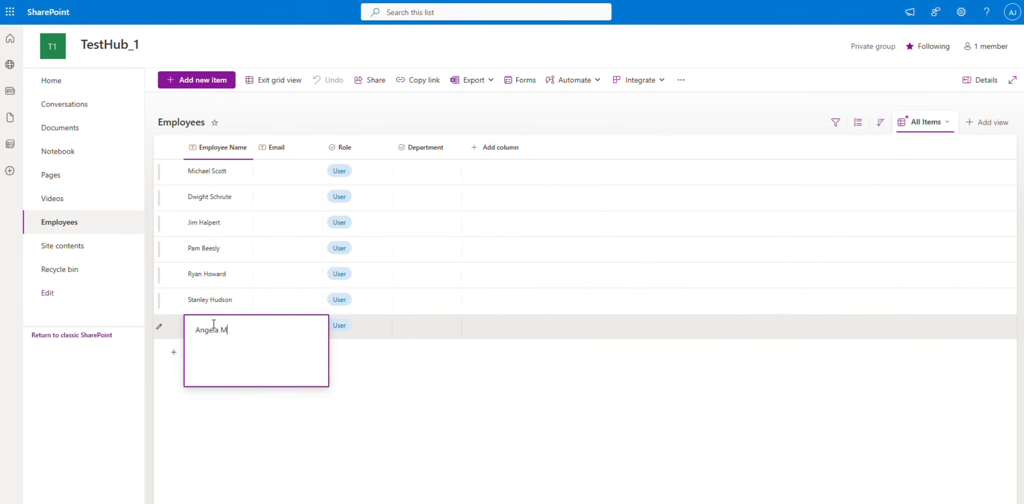
{"action": "key", "text": "Return"}
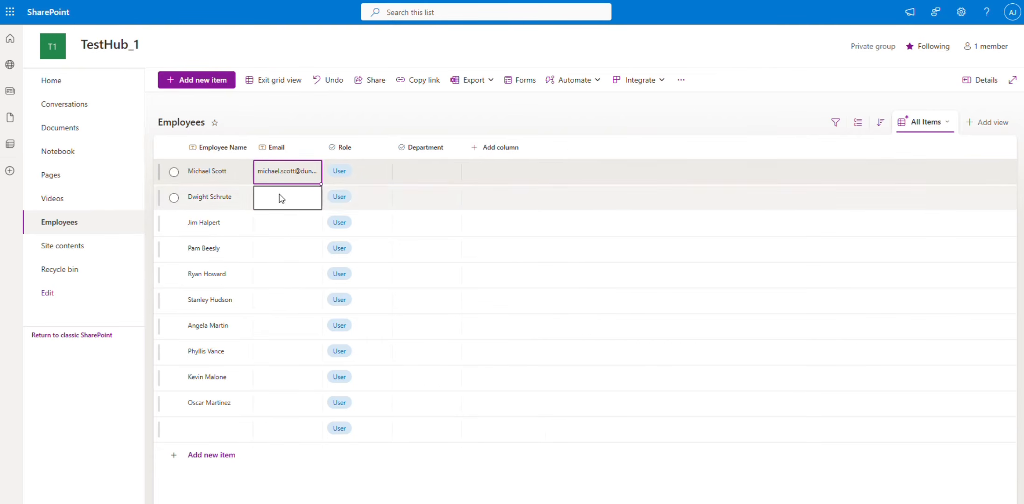
Widen the Email column and fill in the e-mail addresses for the second to fifth employees
{"action": "left_click_drag", "start_coordinate": [321, 147], "coordinate": [404, 148]}
{"action": "type", "text": "dwight.schrute@dundermifflin.com"}
{"action": "key", "text": "Return"}
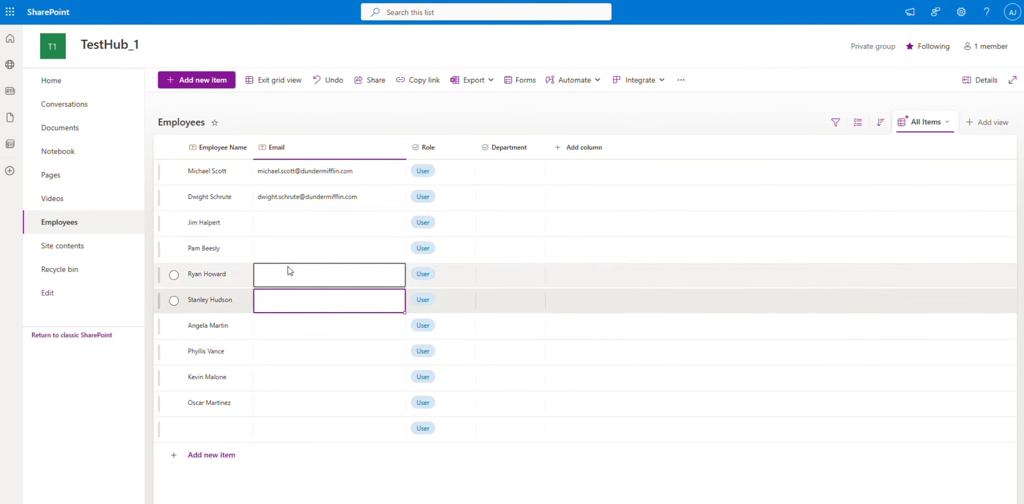
{"action": "type", "text": "jim.halpert@dundermifflin.com"}
{"action": "key", "text": "Return"}
{"action": "type", "text": "pam.beesly@dundermifflin.com"}
{"action": "key", "text": "Return"}
{"action": "type", "text": "ryan.howard@dundermifflin.com"}
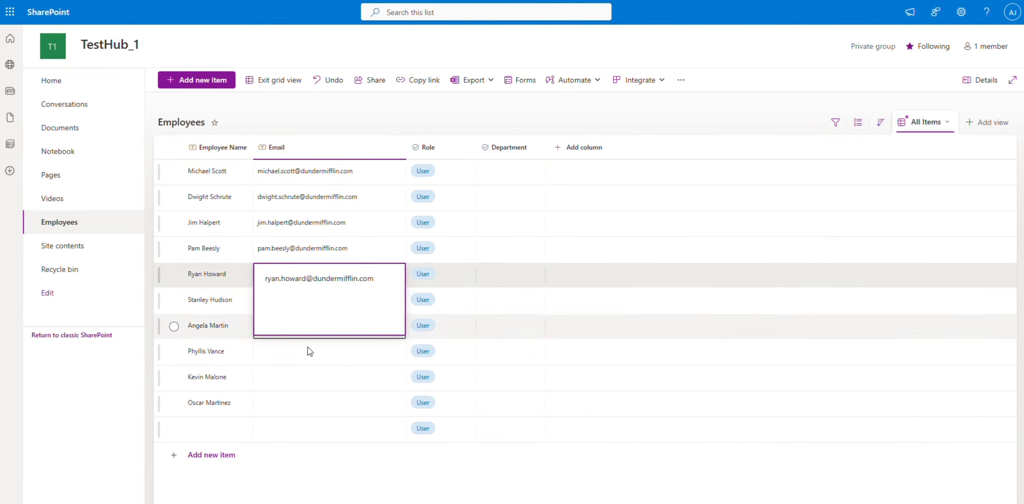
{"action": "key", "text": "Return"}
Fill in the e-mail addresses for the last five employees in the list
{"action": "type", "text": "stanley.hudson@dundermifflin.com"}
{"action": "key", "text": "Return"}
{"action": "left_click", "coordinate": [282, 356]}
{"action": "type", "text": "phyllis.vance@dundermifflin.com"}
{"action": "left_click", "coordinate": [330, 325]}
{"action": "type", "text": "angela.martin@dundermifflin.com"}
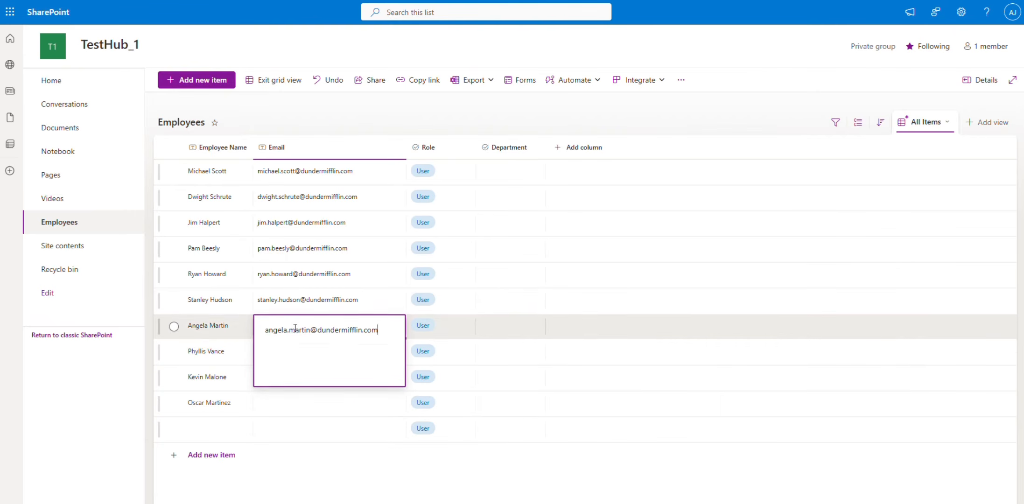
{"action": "left_click", "coordinate": [330, 404]}
{"action": "type", "text": "oscar.martinez@dundermifflin.com"}
{"action": "left_click", "coordinate": [338, 377]}
{"action": "type", "text": "kevin.malone@dundermifflin.com"}
{"action": "key", "text": "Return"}
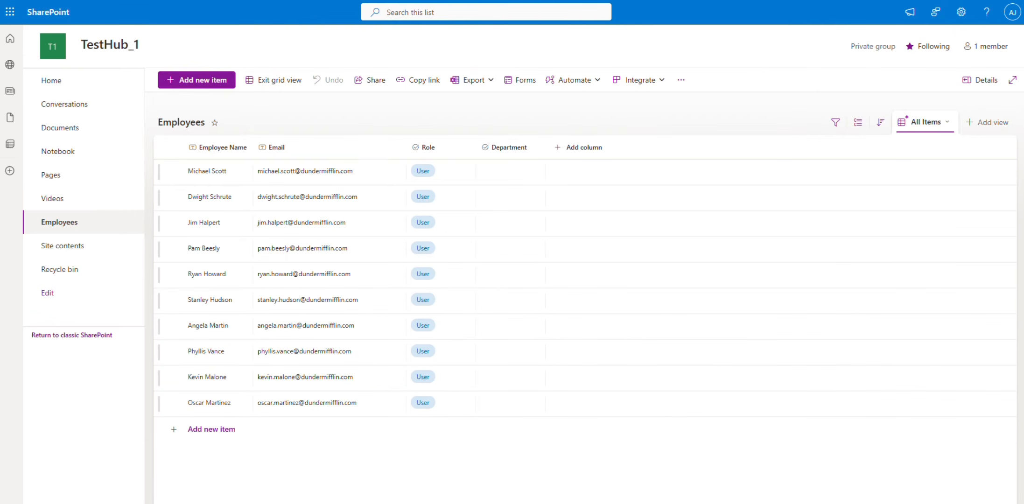
Set the Department of the first four employees to Sales, Finance, IT and HR, in that order
{"action": "left_click", "coordinate": [517, 173]}
{"action": "left_click", "coordinate": [523, 169]}
{"action": "left_click", "coordinate": [495, 262]}
{"action": "left_click", "coordinate": [498, 266]}
{"action": "left_click", "coordinate": [490, 271]}
{"action": "left_click", "coordinate": [492, 276]}
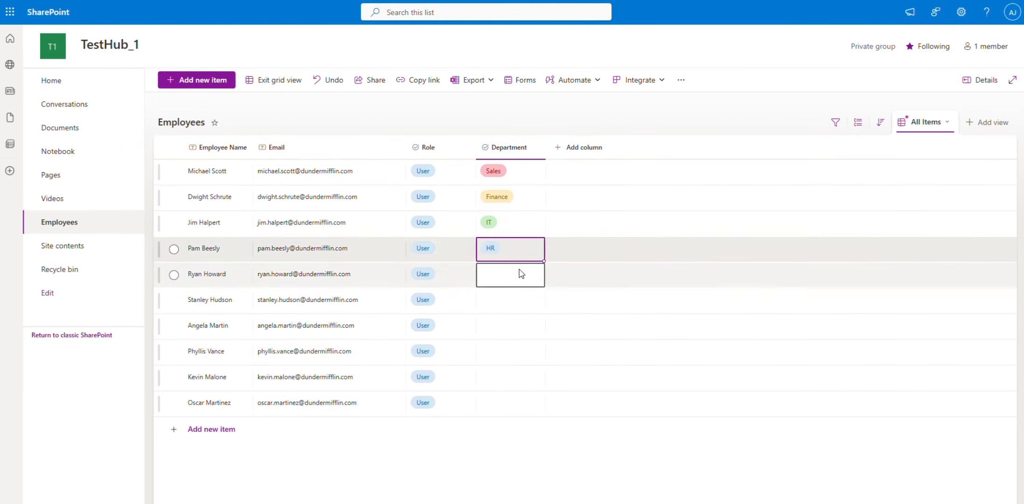
Set the Department of the last six employees to Finance, IT, Sales, Sales, Finance and Sales, in that order
{"action": "left_click", "coordinate": [499, 343]}
{"action": "left_click", "coordinate": [490, 348]}
{"action": "left_click", "coordinate": [495, 417]}
{"action": "left_click", "coordinate": [495, 442]}
{"action": "left_click", "coordinate": [510, 377]}
{"action": "left_click", "coordinate": [494, 310]}
{"action": "left_click", "coordinate": [510, 403]}
{"action": "left_click", "coordinate": [495, 310]}
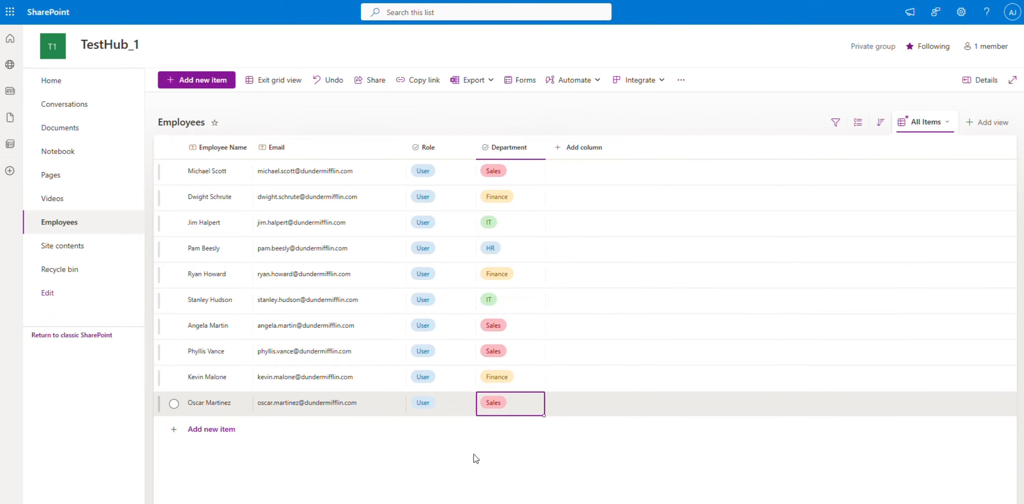
Change the Role of the first and fifth employees in the list to Admin
{"action": "left_click", "coordinate": [455, 172]}
{"action": "left_click", "coordinate": [455, 172]}
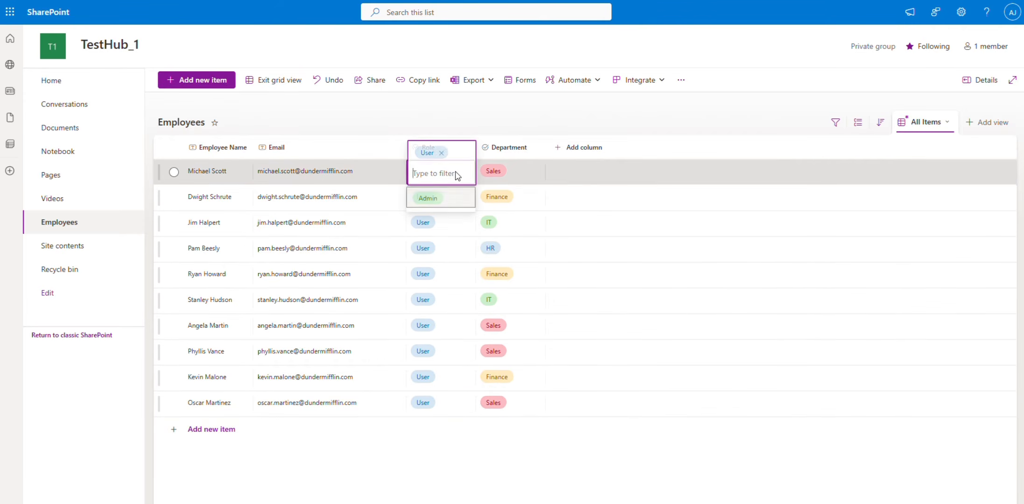
{"action": "left_click", "coordinate": [441, 204]}
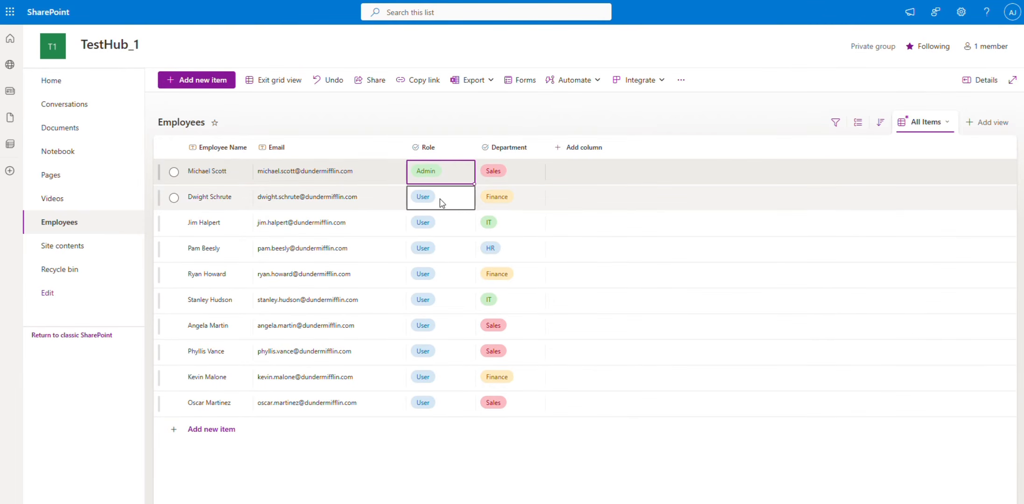
{"action": "left_click", "coordinate": [437, 283]}
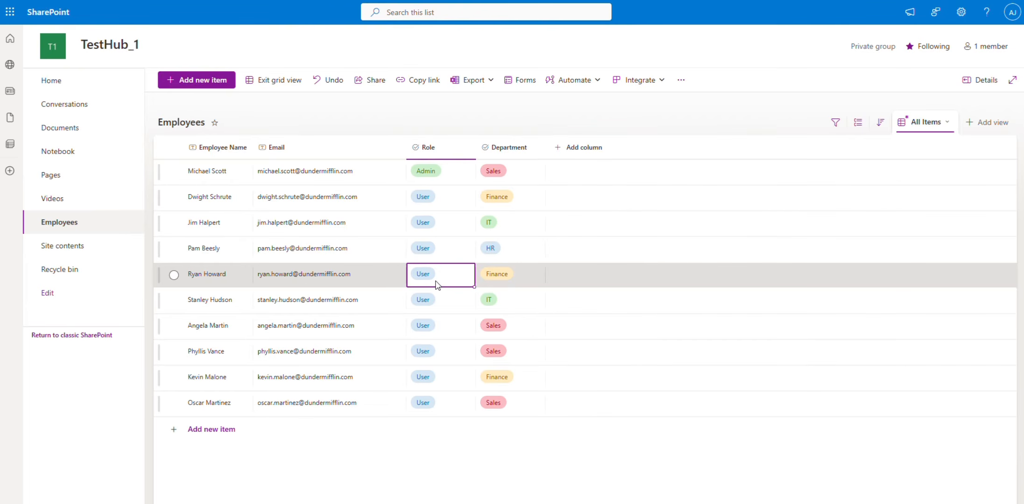
{"action": "left_click", "coordinate": [437, 284]}
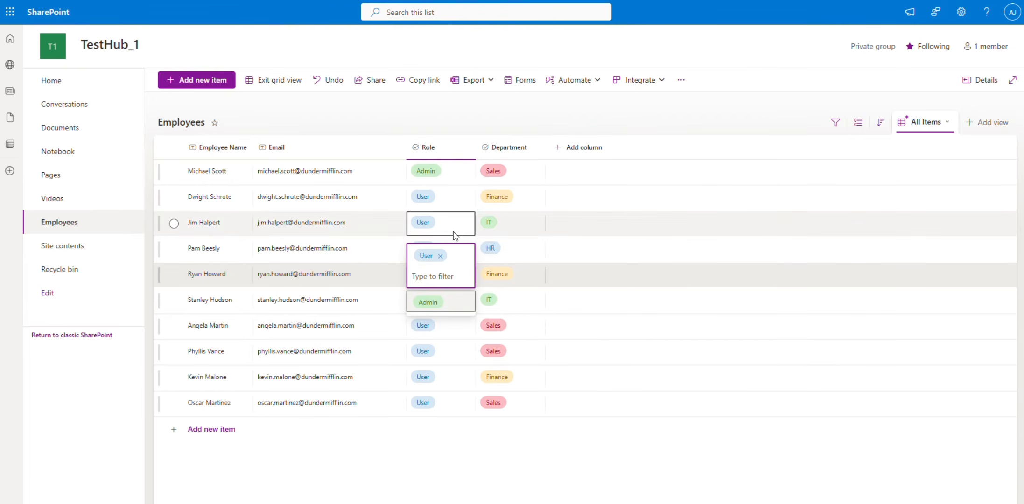
{"action": "left_click", "coordinate": [442, 304]}
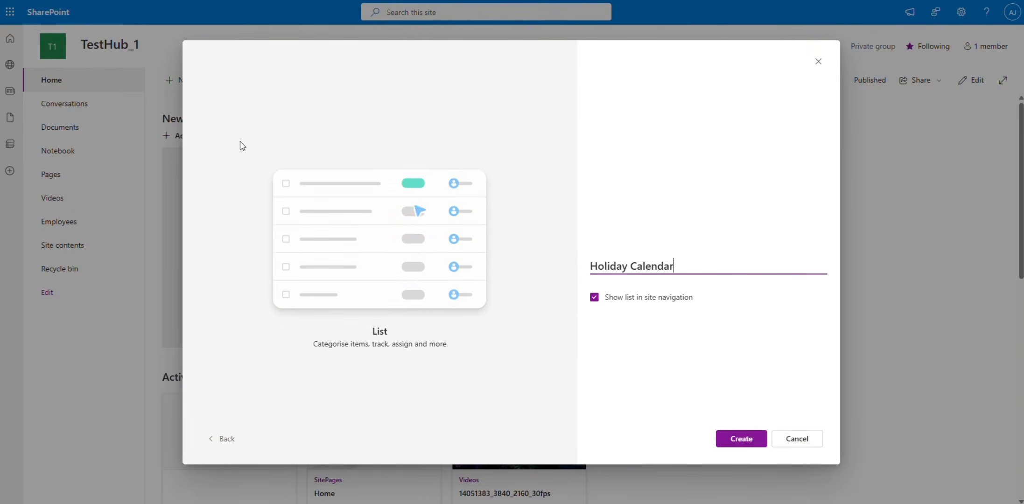
Create the Holiday Calendar list and add a multiple-lines-of-text column named Holiday Description
{"action": "left_click", "coordinate": [721, 433]}
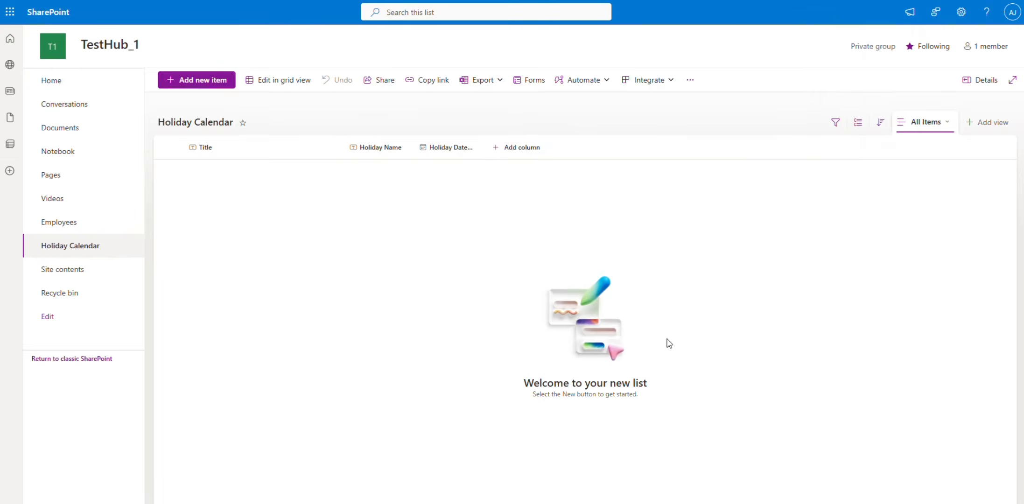
{"action": "left_click", "coordinate": [499, 147]}
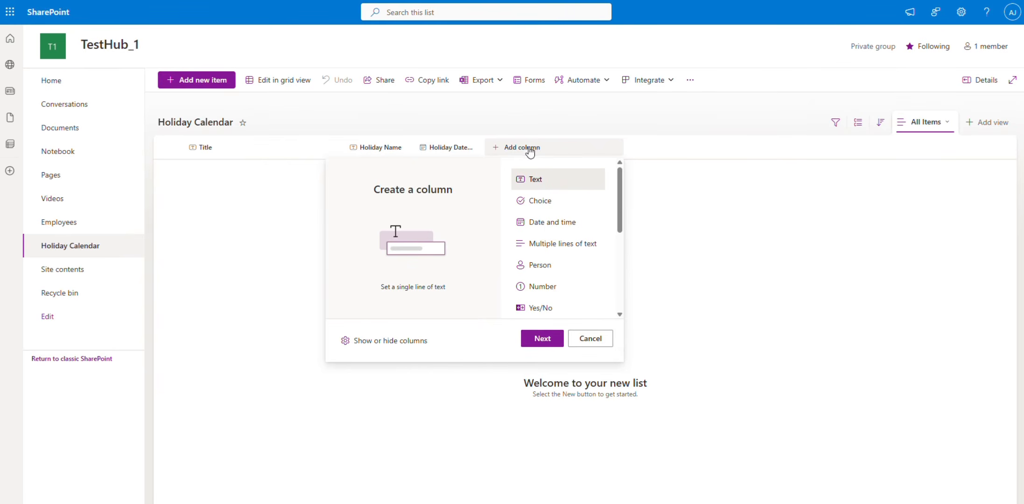
{"action": "left_click", "coordinate": [552, 245]}
{"action": "left_click", "coordinate": [540, 339]}
{"action": "type", "text": "Holiday Description"}
{"action": "left_click", "coordinate": [878, 488]}
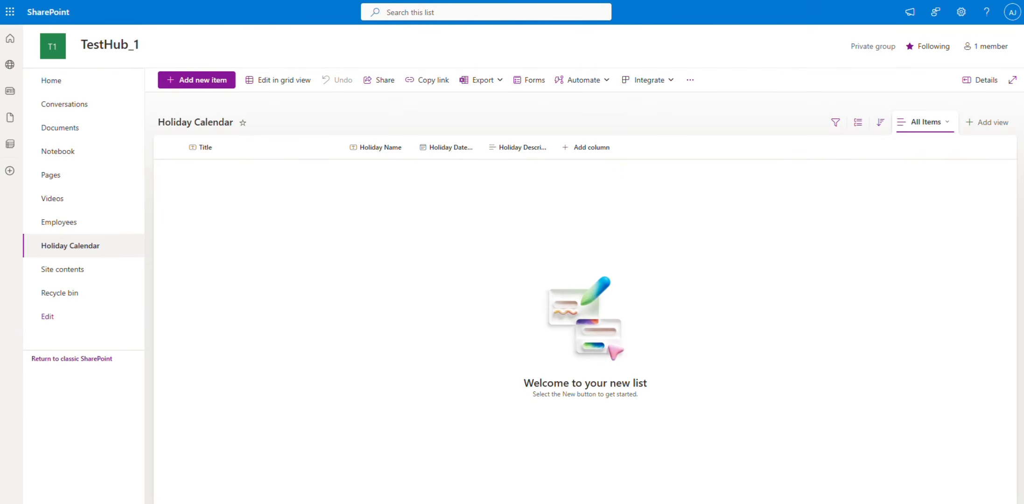
Hide the Title column of the Holiday Calendar list and switch the list to grid editing
{"action": "left_click", "coordinate": [205, 147]}
{"action": "left_click", "coordinate": [318, 272]}
{"action": "left_click", "coordinate": [278, 80]}
Add a Pretzel Day item dated 10/15/2025, described as "The office celebrates Pretzel Day, where everyone enjoys free pretzels"
{"action": "left_click", "coordinate": [219, 173]}
{"action": "type", "text": "PretzelDa"}
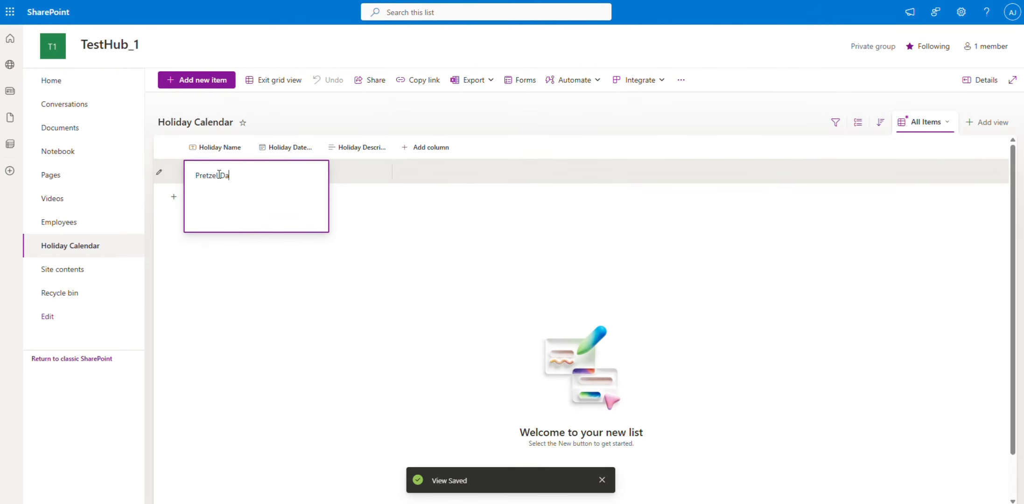
{"action": "type", "text": "y"}
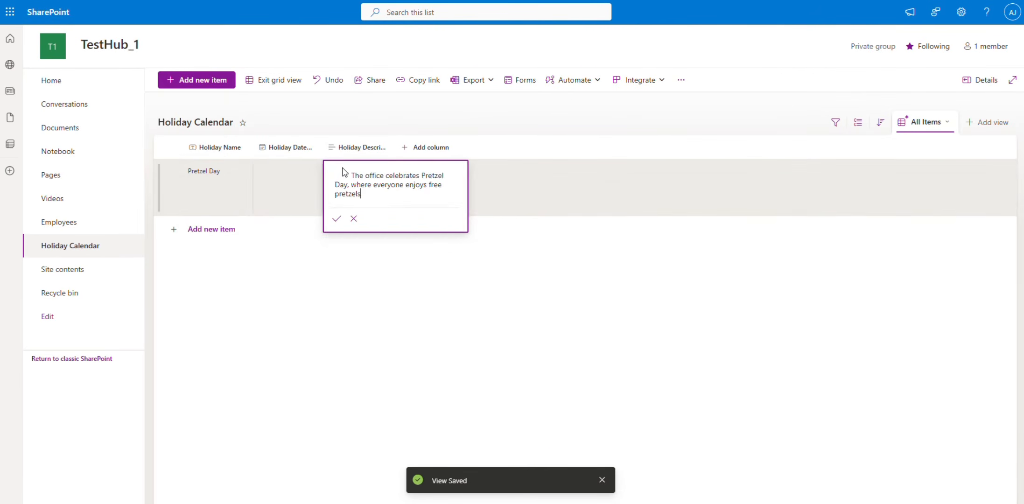
{"action": "left_click", "coordinate": [292, 179]}
{"action": "left_click", "coordinate": [356, 221]}
{"action": "left_click", "coordinate": [356, 221]}
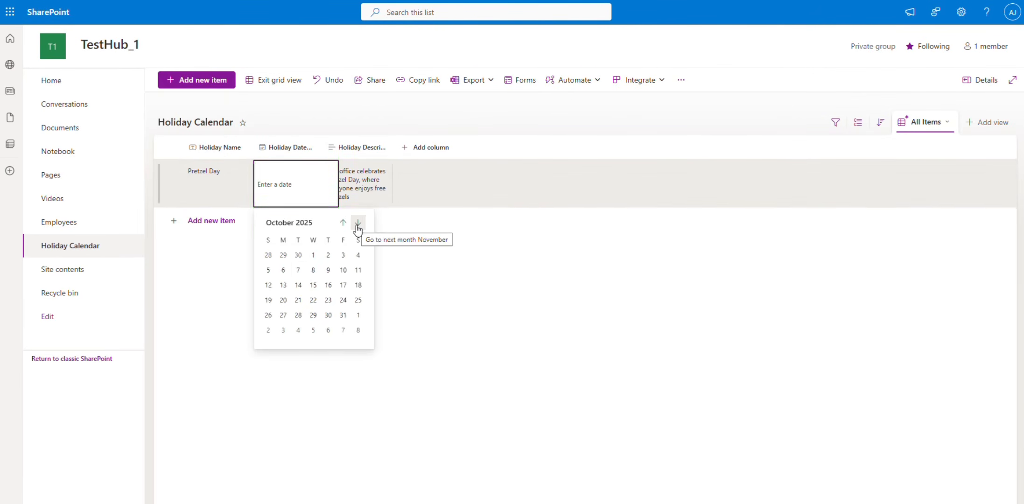
{"action": "left_click", "coordinate": [313, 283]}
Add a birthday item for the first listed employee, with a March 2025 date and a description of awkward but heartfelt celebrations
{"action": "left_click", "coordinate": [221, 221]}
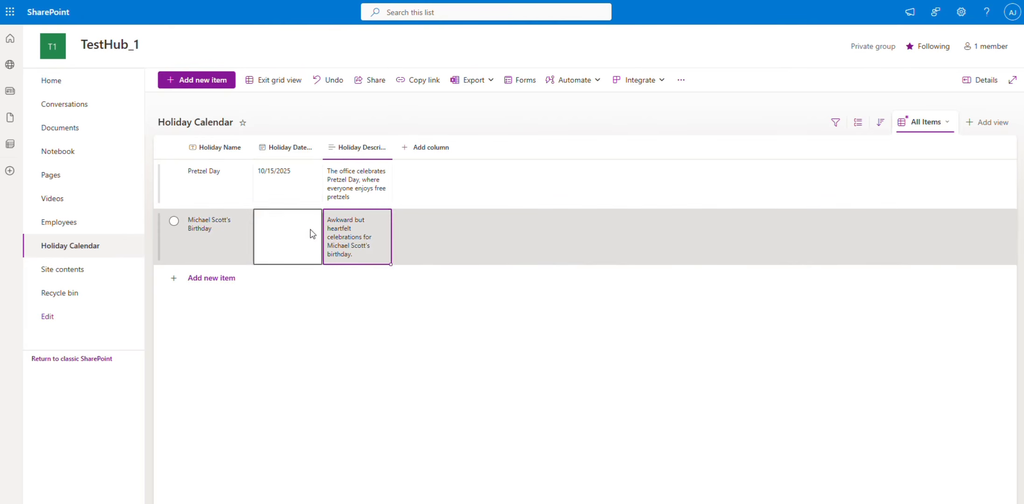
{"action": "left_click", "coordinate": [299, 231]}
{"action": "left_click", "coordinate": [299, 231]}
{"action": "left_click", "coordinate": [342, 279]}
{"action": "left_click", "coordinate": [358, 342]}
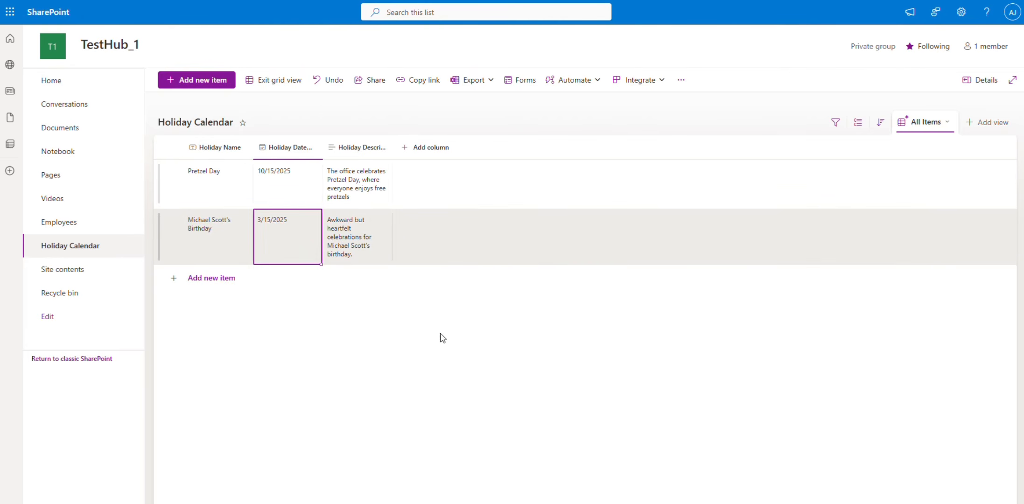
Add a full stop to the end of the Pretzel Day description
{"action": "double_click", "coordinate": [370, 194]}
{"action": "type", "text": "."}
{"action": "key", "text": "Return"}
Add a Dundie Awards item dated 10/5/2025, described as "Annual awards ceremony where employees receive quirky Dundie trophies."
{"action": "left_click", "coordinate": [211, 277]}
{"action": "type", "text": "Dundie Awards"}
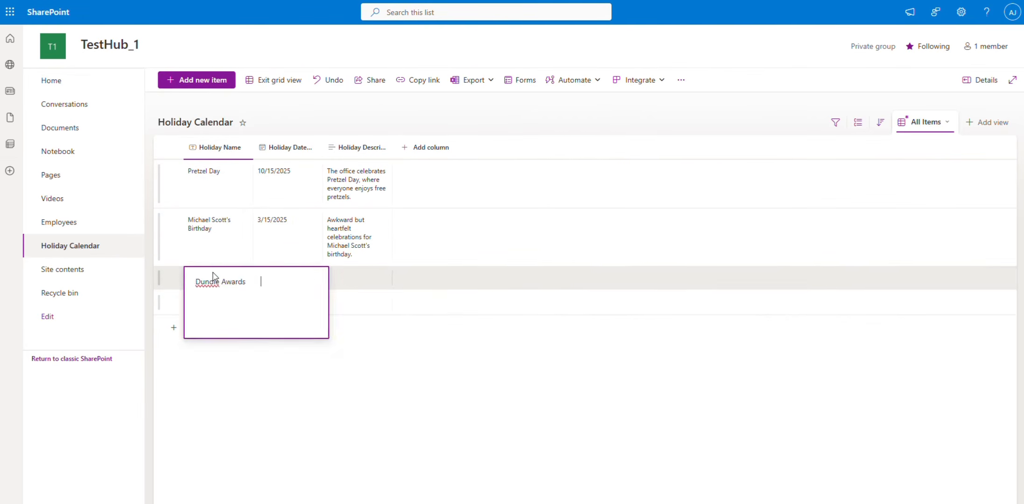
{"action": "key", "text": "Tab"}
{"action": "type", "text": "2025-05-10"}
{"action": "left_click", "coordinate": [358, 304]}
{"action": "left_click", "coordinate": [358, 304]}
{"action": "left_click", "coordinate": [358, 305]}
{"action": "left_click", "coordinate": [358, 304]}
{"action": "left_click", "coordinate": [357, 305]}
{"action": "left_click", "coordinate": [268, 355]}
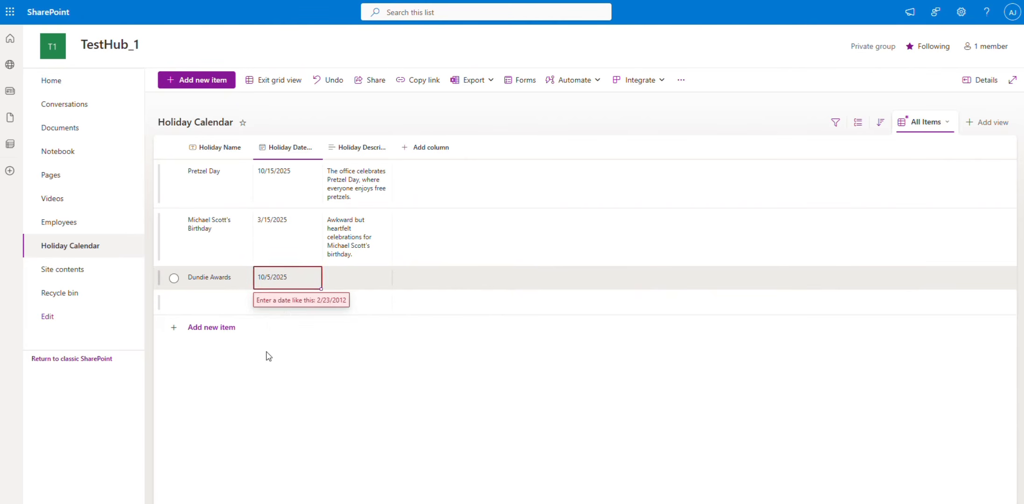
{"action": "double_click", "coordinate": [357, 280]}
{"action": "type", "text": "Annual awards ceremony where employees receive quirky Dundie trophies."}
{"action": "key", "text": "Return"}
Add an Office Olympics item dated 7/20/2025, described as a day of fun office games and competitions organized by two employees
{"action": "left_click", "coordinate": [211, 359]}
{"action": "type", "text": "Office Olympics"}
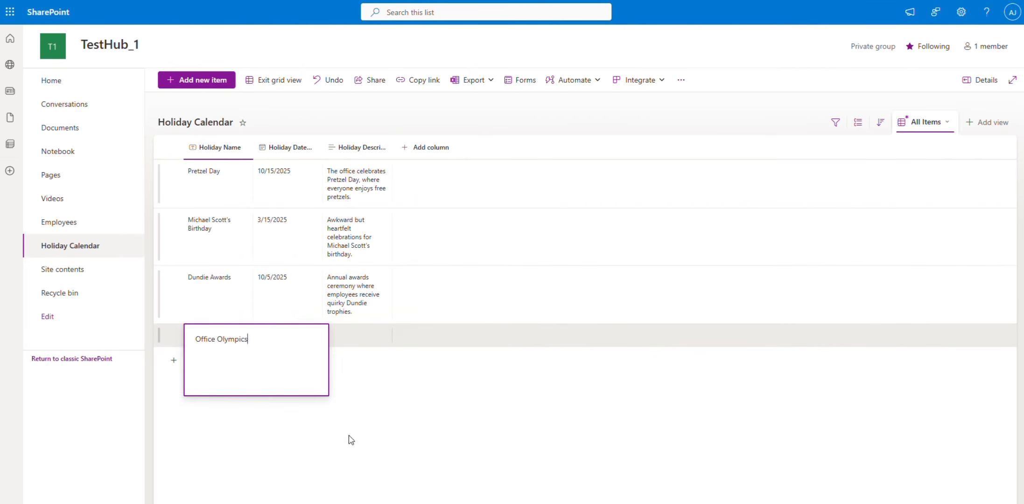
{"action": "double_click", "coordinate": [357, 350]}
{"action": "type", "text": "A day of fun office games and competitions organized by Jim and Pam."}
{"action": "key", "text": "Return"}
{"action": "double_click", "coordinate": [296, 345]}
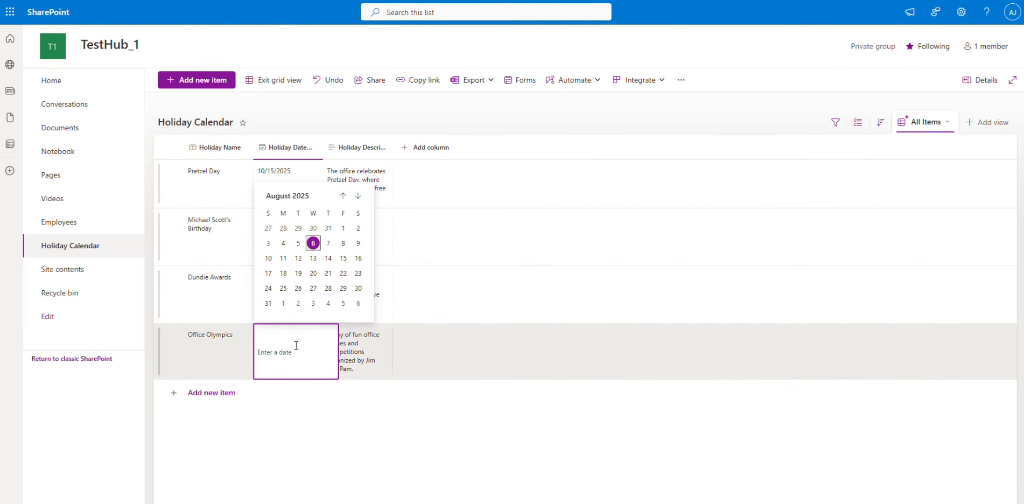
{"action": "left_click", "coordinate": [343, 195]}
{"action": "left_click", "coordinate": [267, 288]}
Add a Diversity Day item dated 4/4/2025, described as corporate diversity training led by the first listed employee, with memorable moments
{"action": "left_click", "coordinate": [212, 392]}
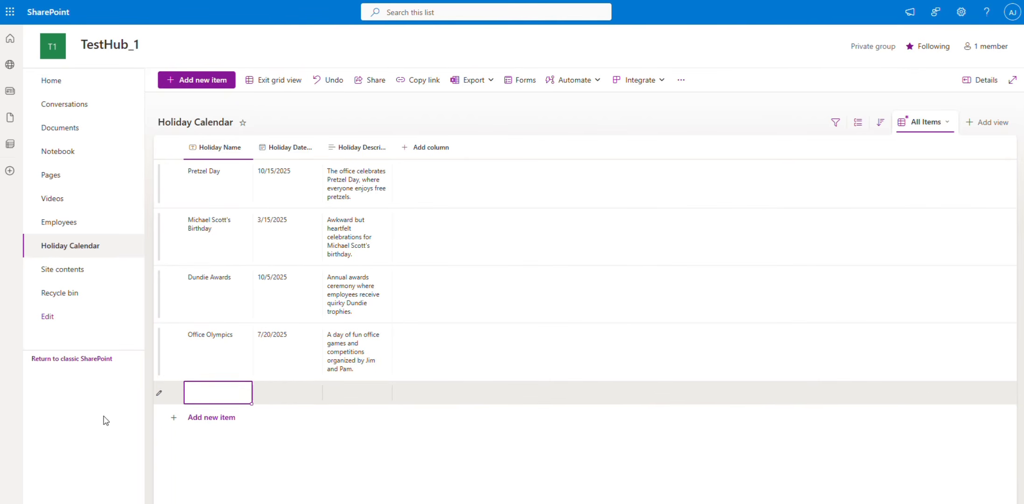
{"action": "type", "text": "Diversity Day"}
{"action": "key", "text": "Return"}
{"action": "double_click", "coordinate": [357, 394]}
{"action": "type", "text": "Celebrate diversity training led by Michael Scott, with memorable moments."}
{"action": "key", "text": "Return"}
{"action": "double_click", "coordinate": [279, 396]}
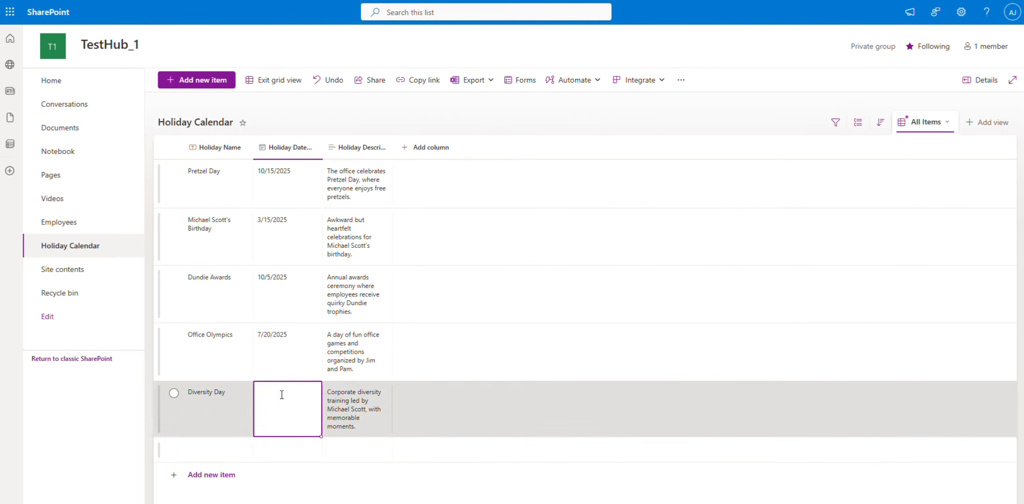
{"action": "left_click", "coordinate": [343, 286]}
Add a Halloween Costume Party item dated 10/31/2025, described as "Annual office Halloween party with creative costumes and contests."
{"action": "left_click", "coordinate": [211, 450]}
{"action": "type", "text": "Halloween Costume Party"}
{"action": "key", "text": "Return"}
{"action": "double_click", "coordinate": [356, 462]}
{"action": "type", "text": "Annual office Halloween party with creative costumes and contests."}
{"action": "double_click", "coordinate": [287, 462]}
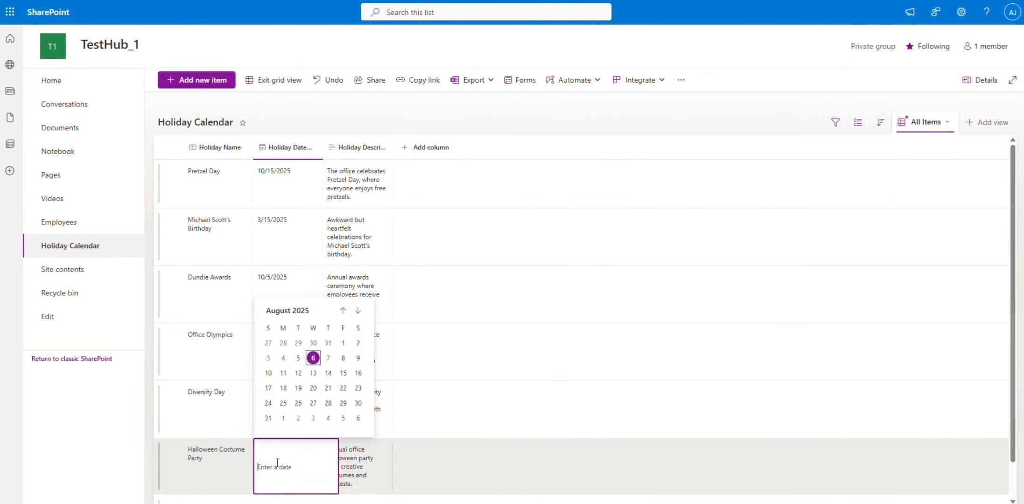
{"action": "left_click", "coordinate": [343, 396]}
Add a "Chritmas Day" item dated 12/15/2025, described as "Celebration of Christmas, a major public holiday."
{"action": "left_click", "coordinate": [203, 468]}
{"action": "type", "text": "Chritmas Day"}
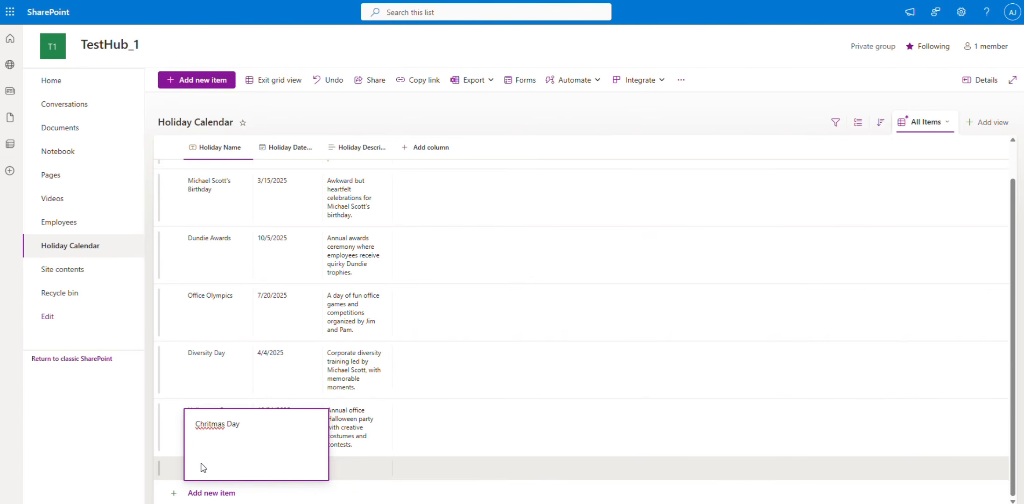
{"action": "key", "text": "Return"}
{"action": "double_click", "coordinate": [357, 466]}
{"action": "type", "text": "Celebration of Christmas, a major public holiday."}
{"action": "double_click", "coordinate": [287, 476]}
{"action": "left_click", "coordinate": [358, 329]}
{"action": "left_click", "coordinate": [358, 329]}
{"action": "left_click", "coordinate": [358, 329]}
{"action": "left_click", "coordinate": [357, 329]}
{"action": "left_click", "coordinate": [283, 391]}
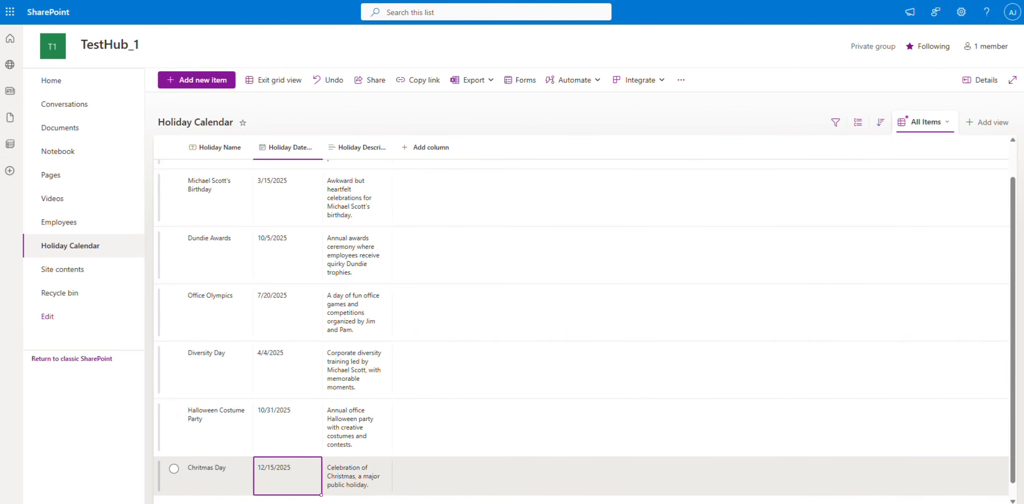
Add a New Year's Day item dated 1/1/2026, described as "First day of the year, public holiday."
{"action": "left_click", "coordinate": [210, 498]}
{"action": "type", "text": "New Year's Day"}
{"action": "key", "text": "Return"}
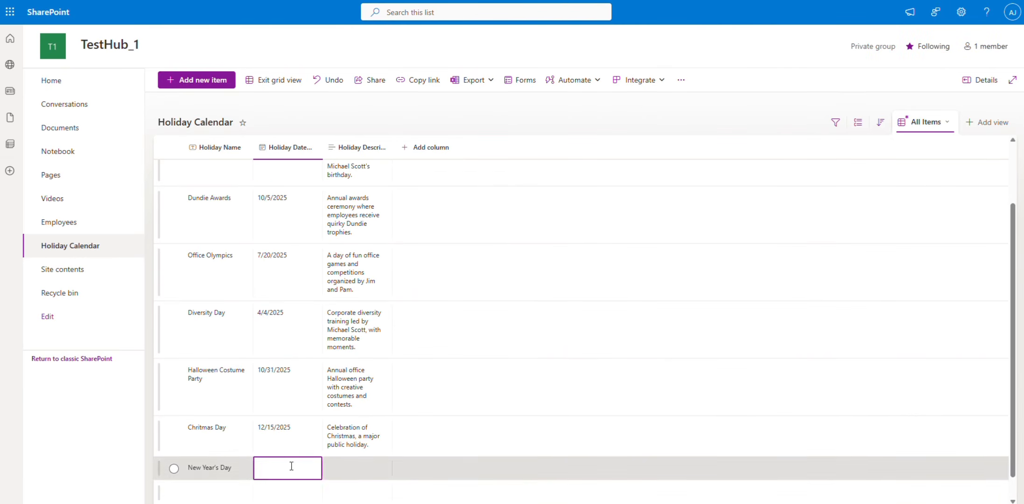
{"action": "double_click", "coordinate": [290, 467]}
{"action": "left_click", "coordinate": [357, 329]}
{"action": "left_click", "coordinate": [358, 329]}
{"action": "left_click", "coordinate": [358, 329]}
{"action": "left_click", "coordinate": [358, 329]}
{"action": "left_click", "coordinate": [327, 361]}
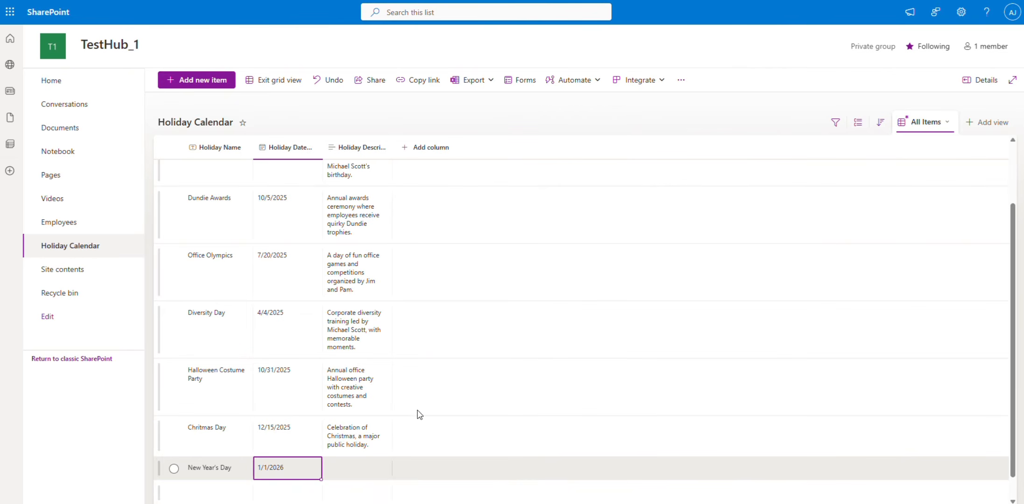
{"action": "key", "text": "Right"}
{"action": "type", "text": "First day of the year, public holiday."}
{"action": "key", "text": "Return"}
Set up a new choice column named Type with only the choices Statutory and Office Event
{"action": "left_click", "coordinate": [425, 147]}
{"action": "left_click", "coordinate": [599, 199]}
{"action": "left_click", "coordinate": [607, 338]}
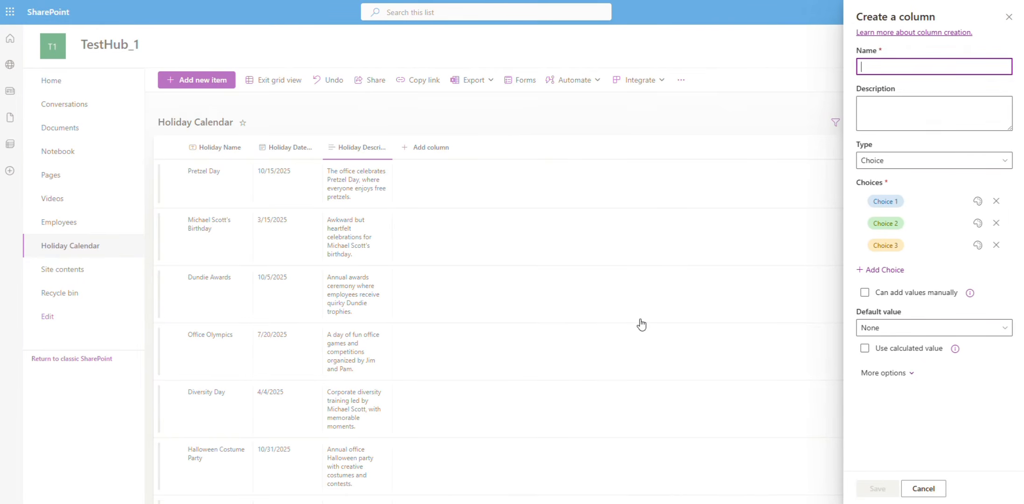
{"action": "type", "text": "Type"}
{"action": "left_click", "coordinate": [885, 201]}
{"action": "type", "text": "Statutory"}
{"action": "left_click", "coordinate": [902, 223]}
{"action": "type", "text": "Office"}
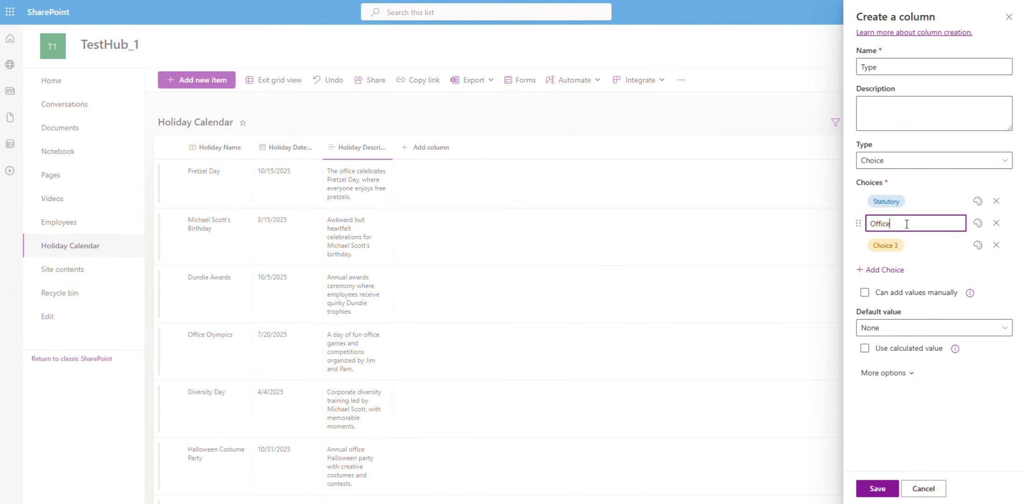
{"action": "left_click", "coordinate": [995, 245]}
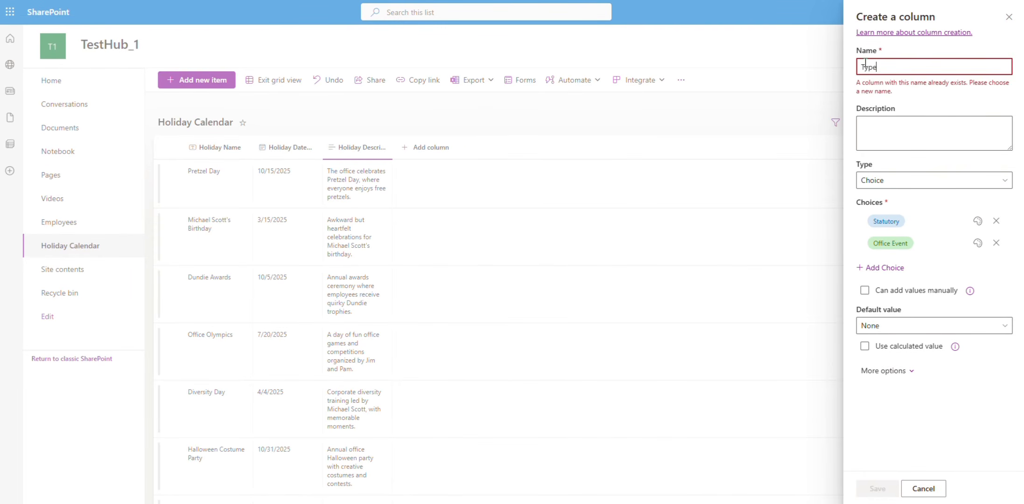
Change the new choice column's name to Holiday Type and save the column
{"action": "key", "text": "ctrl+a"}
{"action": "type", "text": "Holiday"}
{"action": "left_click", "coordinate": [870, 488]}
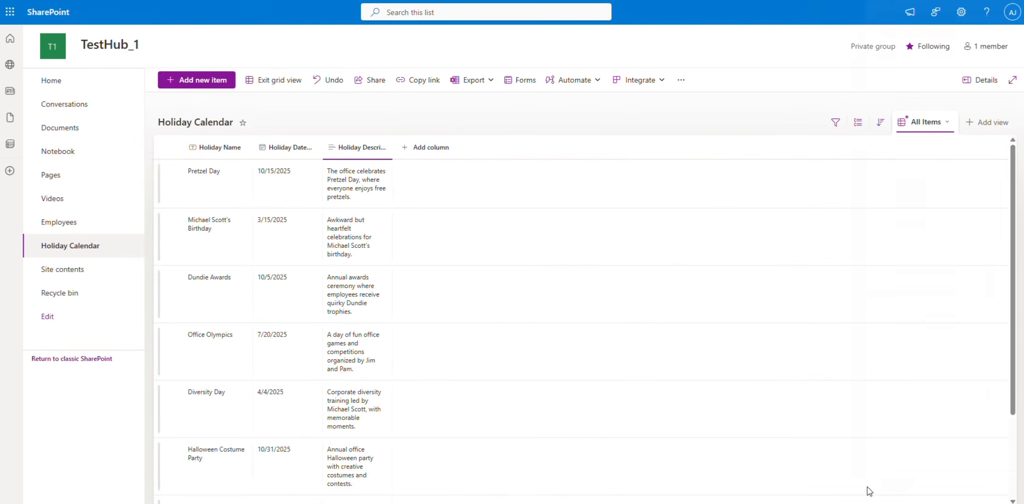
Set the Holiday Type to Office Event for the first six holidays, from Pretzel Day to Halloween Costume Party
{"action": "left_click", "coordinate": [425, 192]}
{"action": "left_click", "coordinate": [420, 244]}
{"action": "left_click", "coordinate": [435, 303]}
{"action": "left_click", "coordinate": [427, 290]}
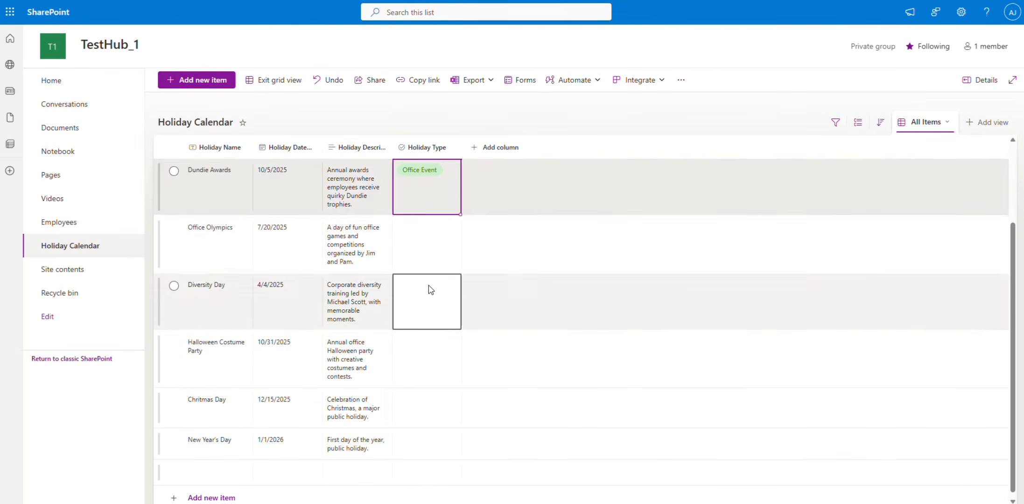
{"action": "left_click", "coordinate": [436, 359]}
{"action": "left_click", "coordinate": [427, 327]}
{"action": "left_click", "coordinate": [436, 359]}
{"action": "left_click", "coordinate": [418, 389]}
{"action": "left_click", "coordinate": [422, 420]}
Set the Holiday Type of Chritmas Day and New Year's Day to Statutory
{"action": "left_click", "coordinate": [431, 411]}
{"action": "left_click", "coordinate": [431, 442]}
{"action": "left_click", "coordinate": [427, 447]}
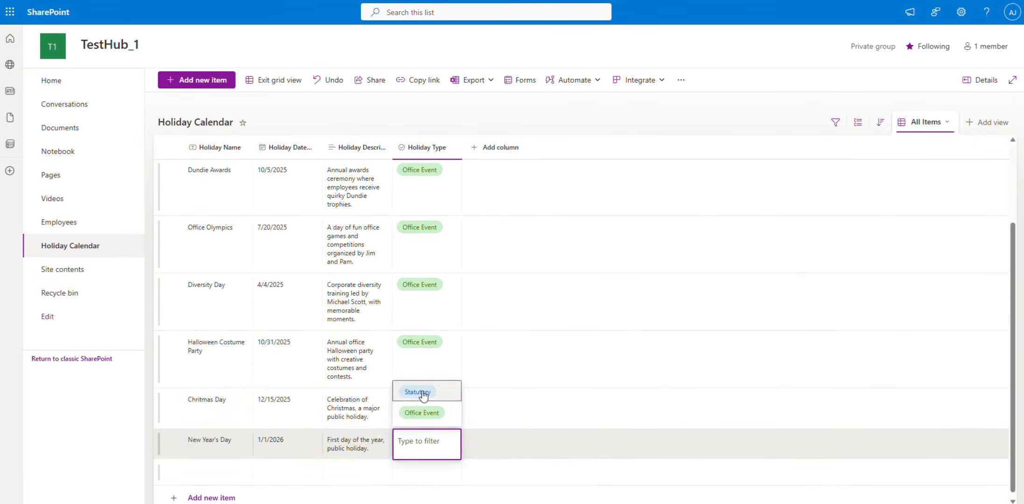
{"action": "left_click", "coordinate": [419, 392]}
Delete the empty last item from the list and widen the Holiday Description column to show its full heading
{"action": "left_click", "coordinate": [173, 472]}
{"action": "left_click", "coordinate": [560, 80]}
{"action": "left_click", "coordinate": [506, 285]}
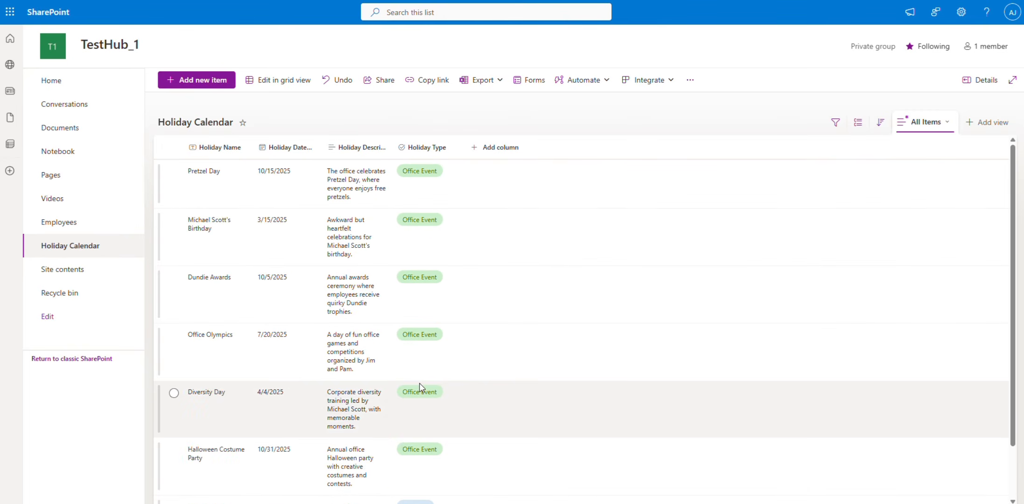
{"action": "left_click_drag", "start_coordinate": [392, 148], "coordinate": [485, 147]}
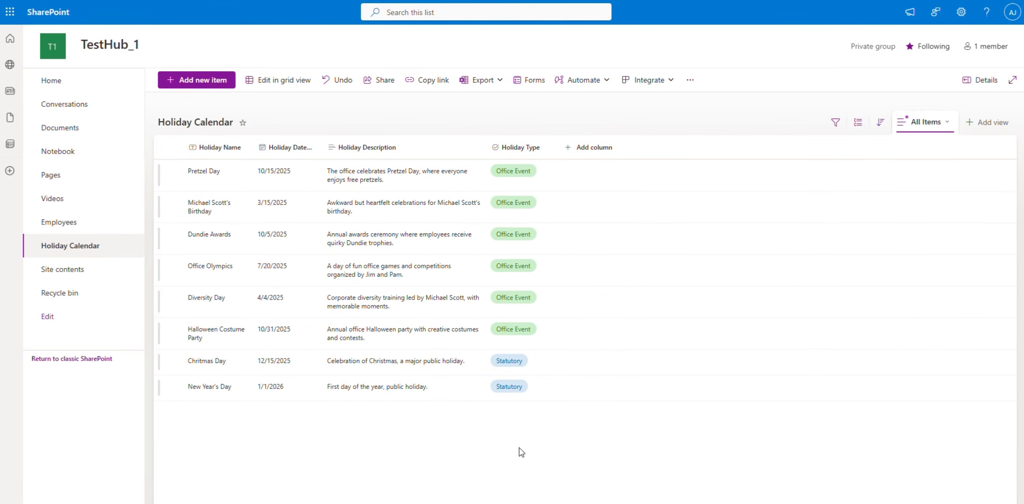
Create a blank list named Leave Request from the site's home page, shown in the site navigation
{"action": "left_click", "coordinate": [96, 84]}
{"action": "left_click", "coordinate": [206, 80]}
{"action": "left_click", "coordinate": [173, 100]}
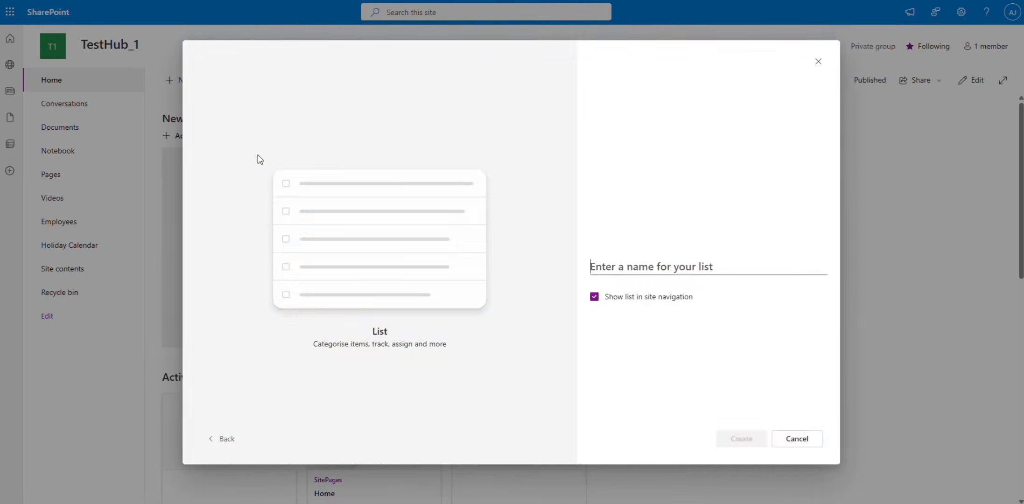
{"action": "type", "text": "Leave Request"}
{"action": "left_click", "coordinate": [718, 440]}
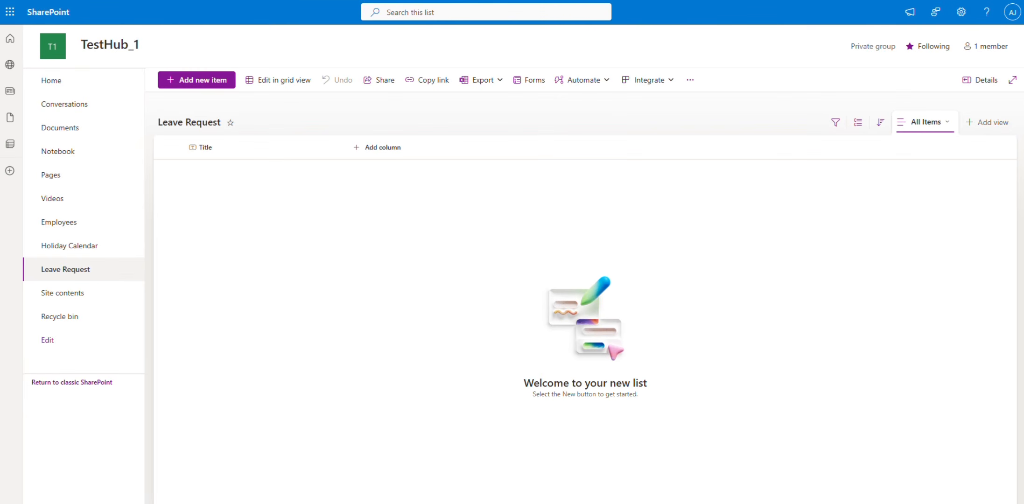
Add a lookup column named Employee Name to Leave Request, sourced from the Employee Name column of the Employees list
{"action": "left_click", "coordinate": [378, 147]}
{"action": "left_click", "coordinate": [559, 339]}
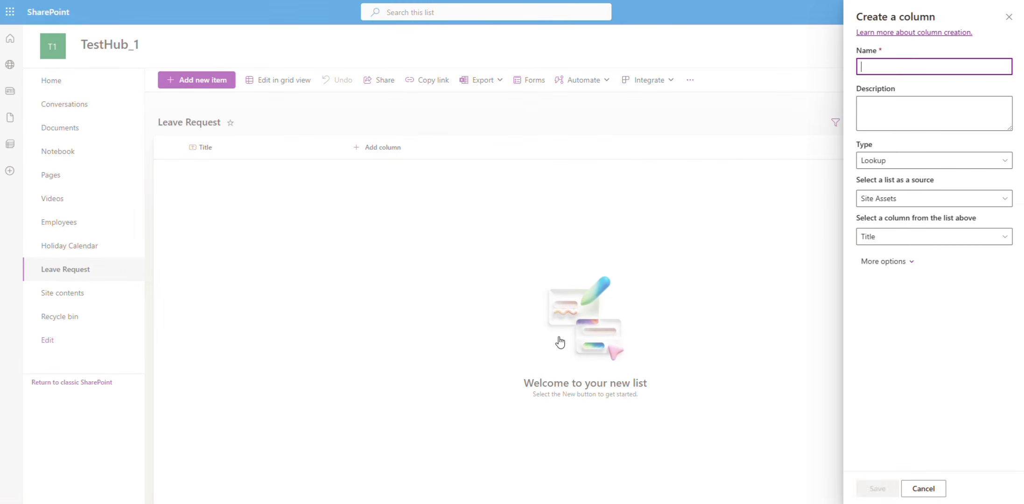
{"action": "type", "text": "Employee Name"}
{"action": "left_click", "coordinate": [903, 199]}
{"action": "left_click", "coordinate": [879, 313]}
{"action": "left_click", "coordinate": [933, 237]}
{"action": "left_click", "coordinate": [888, 312]}
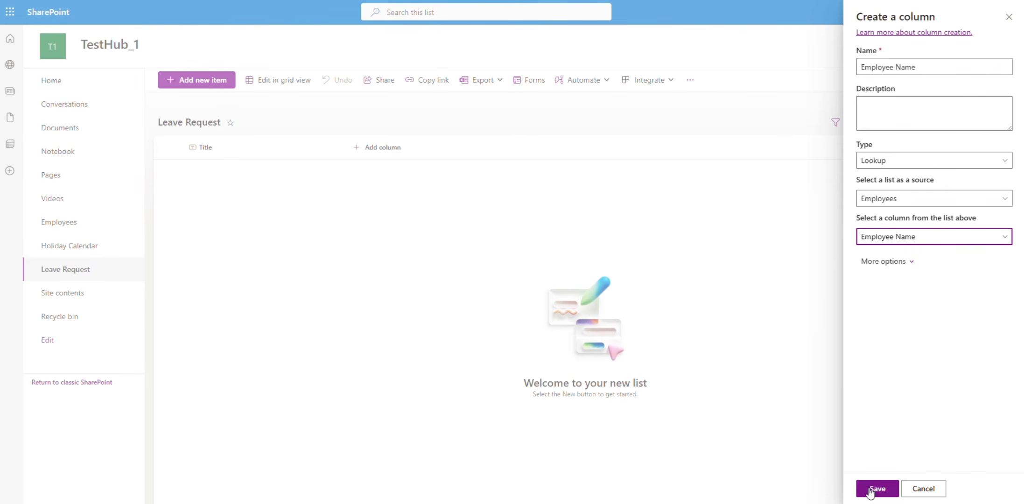
{"action": "left_click", "coordinate": [871, 489]}
Add a date and time column named Start Date to the Leave Request list and save it
{"action": "left_click", "coordinate": [467, 146]}
{"action": "left_click", "coordinate": [621, 215]}
{"action": "left_click", "coordinate": [630, 338]}
{"action": "type", "text": "Start Date"}
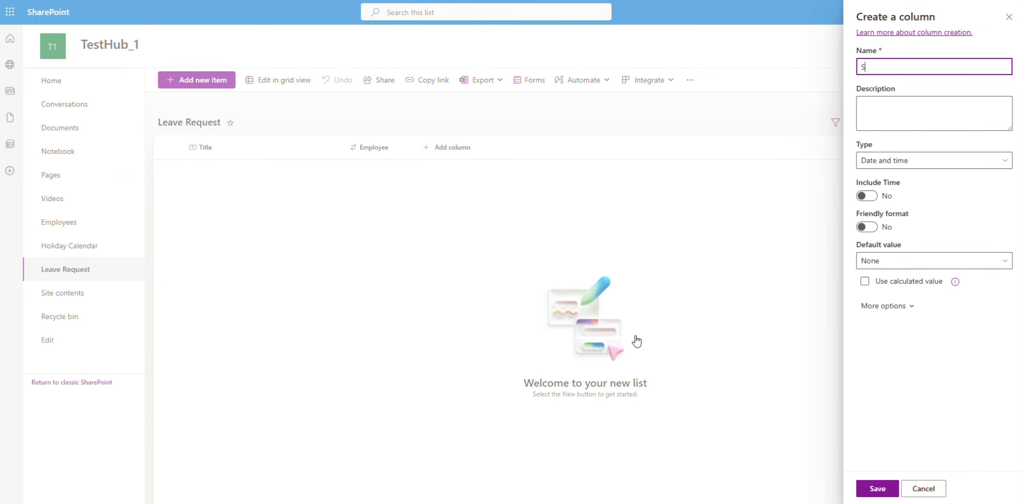
{"action": "left_click", "coordinate": [877, 488]}
Add a date and time column named End Date to the Leave Request list and save it
{"action": "left_click", "coordinate": [452, 147]}
{"action": "left_click", "coordinate": [621, 221]}
{"action": "left_click", "coordinate": [611, 338]}
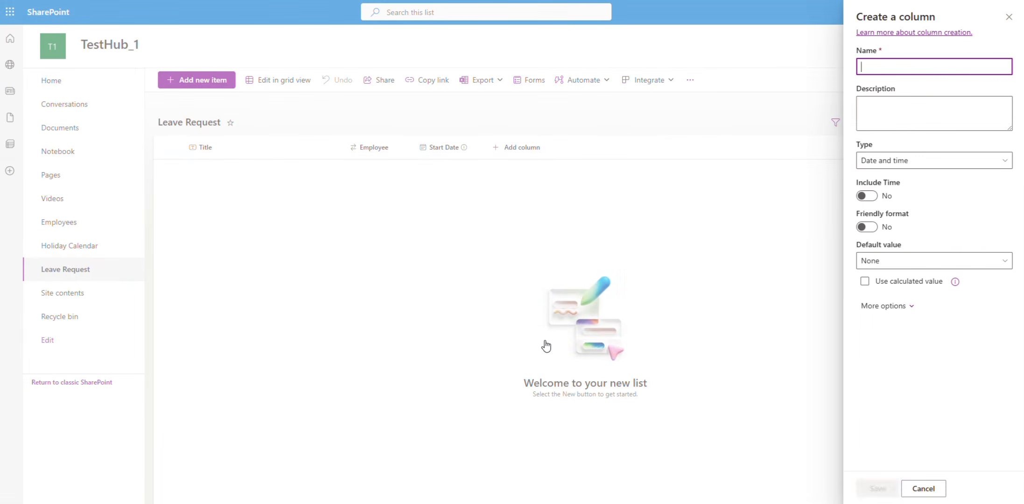
{"action": "type", "text": "End Date"}
{"action": "left_click", "coordinate": [877, 489]}
Add a choice column named Leave Type with the choices Vacation, Sick, Casual and Personal Day, and save it
{"action": "left_click", "coordinate": [591, 147]}
{"action": "left_click", "coordinate": [609, 201]}
{"action": "left_click", "coordinate": [611, 338]}
{"action": "type", "text": "Leave TypeVacation"}
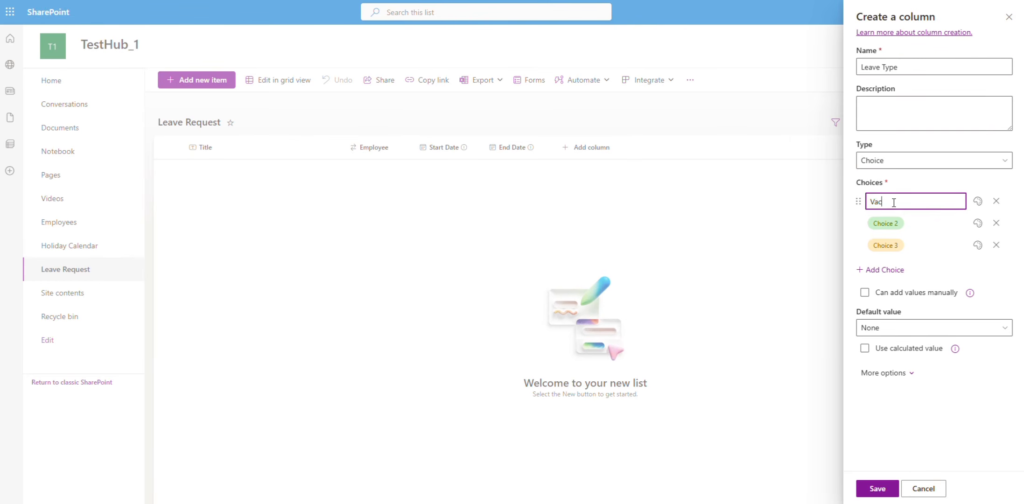
{"action": "left_click", "coordinate": [886, 224]}
{"action": "type", "text": "Sick"}
{"action": "left_click", "coordinate": [901, 246]}
{"action": "type", "text": "Casual"}
{"action": "left_click", "coordinate": [894, 268]}
{"action": "type", "text": "Personal Day"}
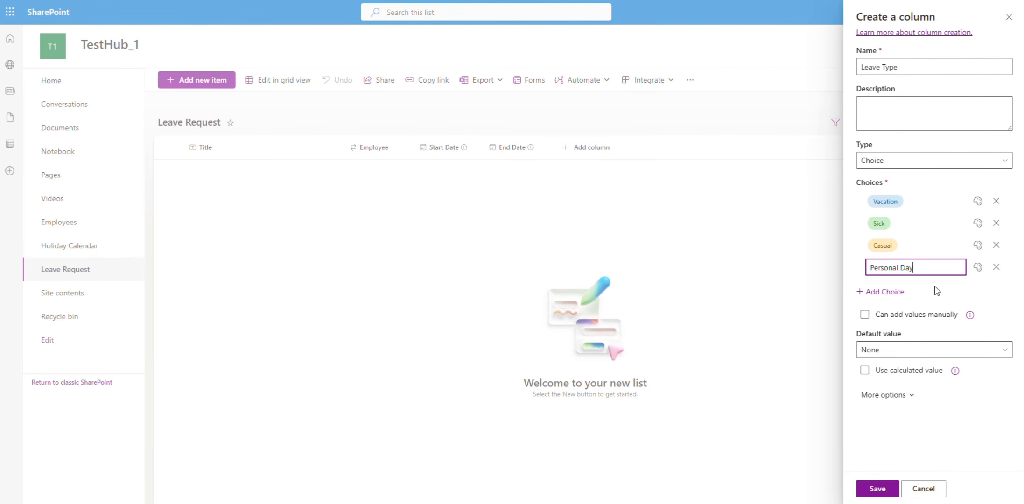
{"action": "left_click", "coordinate": [958, 428]}
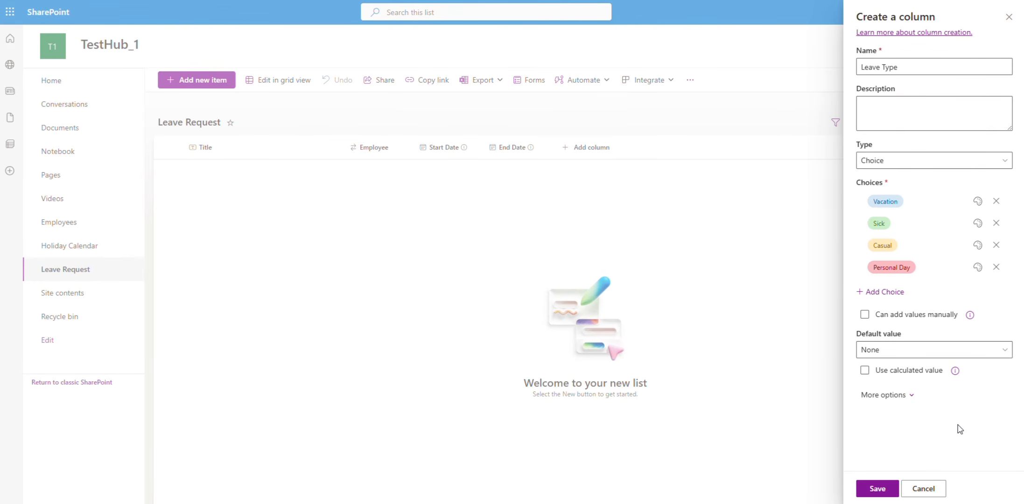
{"action": "left_click", "coordinate": [876, 488]}
Start a new choice column named Leave Status with the choices Approved, Rejected and Pending
{"action": "left_click", "coordinate": [658, 147]}
{"action": "left_click", "coordinate": [681, 204]}
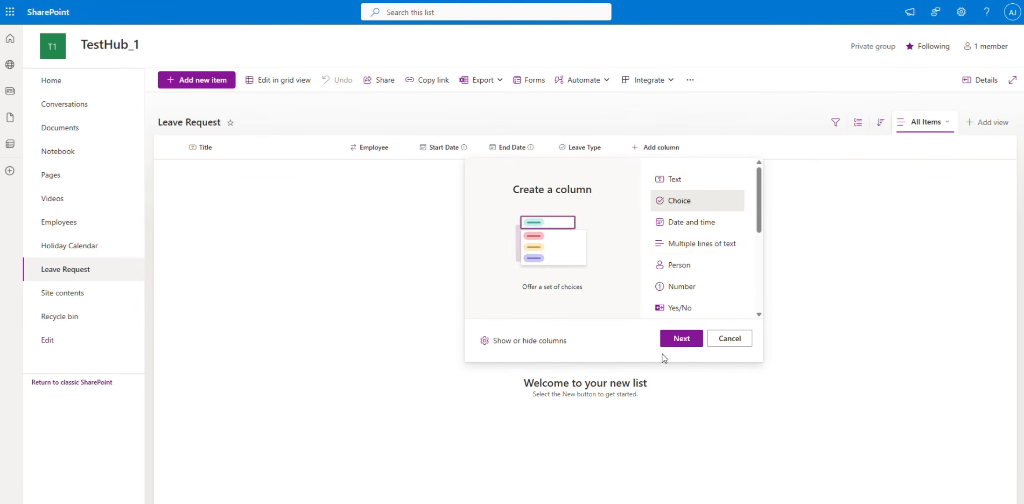
{"action": "left_click", "coordinate": [680, 340]}
{"action": "type", "text": "Leave Status"}
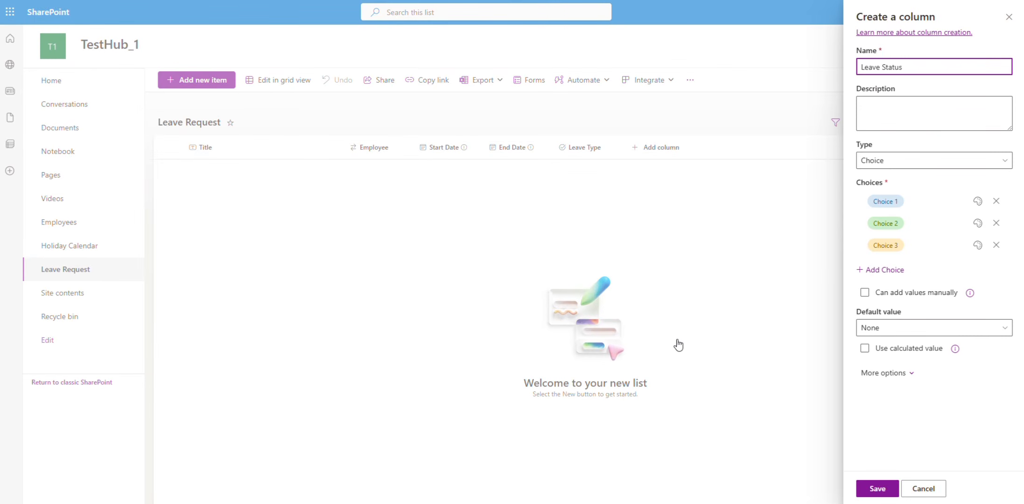
{"action": "left_click", "coordinate": [921, 201]}
{"action": "type", "text": "Approved"}
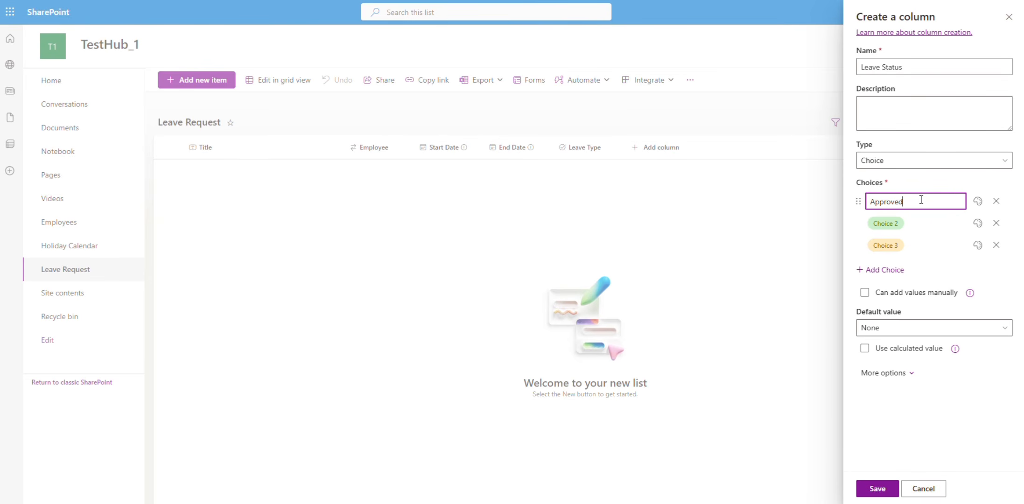
{"action": "left_click", "coordinate": [916, 222]}
{"action": "type", "text": "Rejected"}
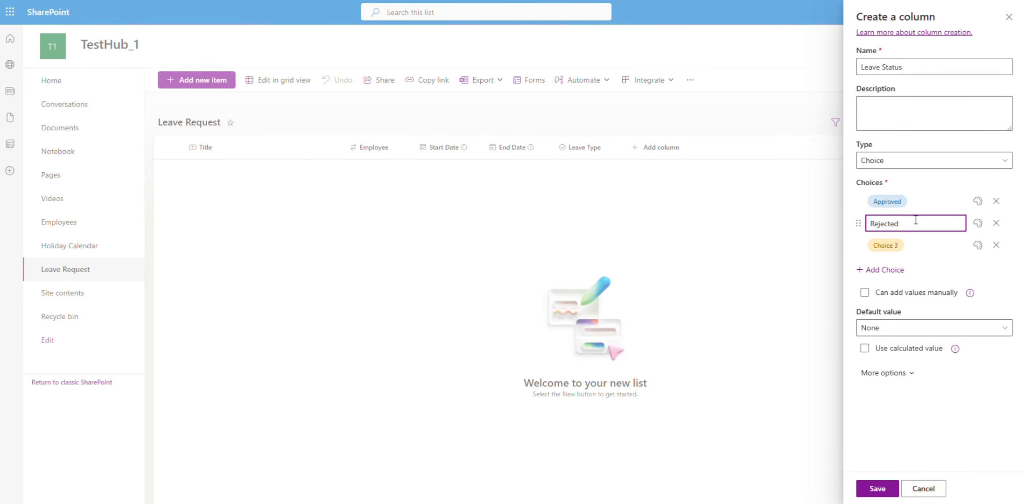
{"action": "left_click", "coordinate": [894, 246]}
{"action": "type", "text": "Pending"}
{"action": "left_click", "coordinate": [1008, 296]}
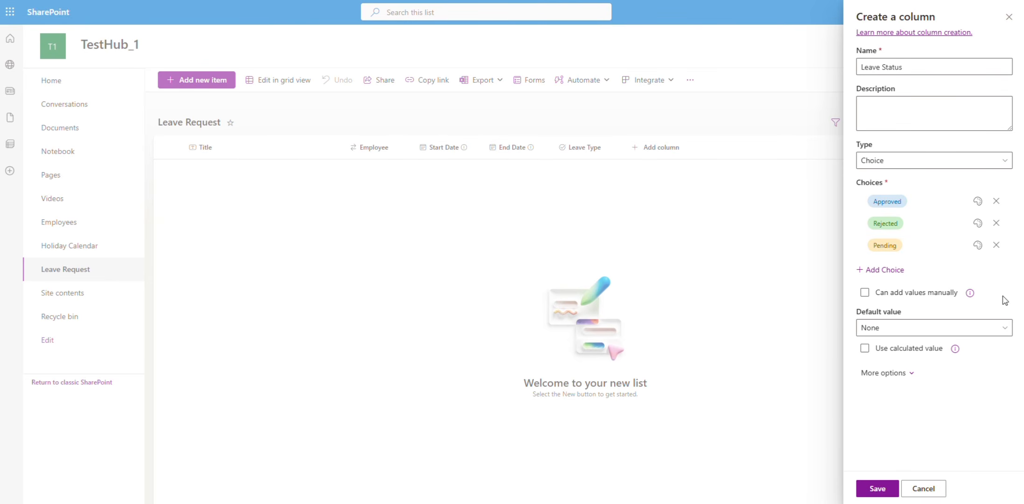
Set the Leave Status column's default value to Pending and save the column
{"action": "left_click", "coordinate": [981, 328]}
{"action": "left_click", "coordinate": [900, 405]}
{"action": "left_click", "coordinate": [877, 488]}
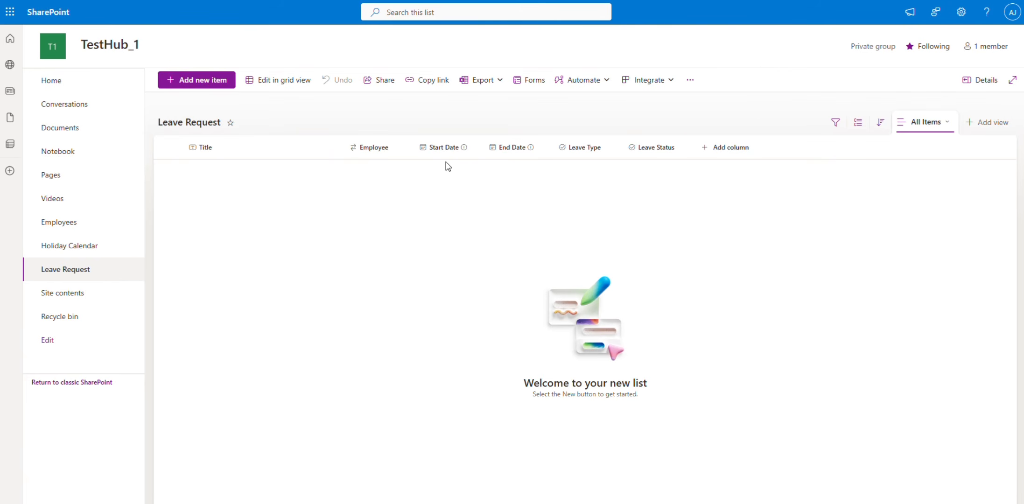
Add a multiple lines of text column named Comments to the Leave Request list
{"action": "left_click", "coordinate": [742, 147]}
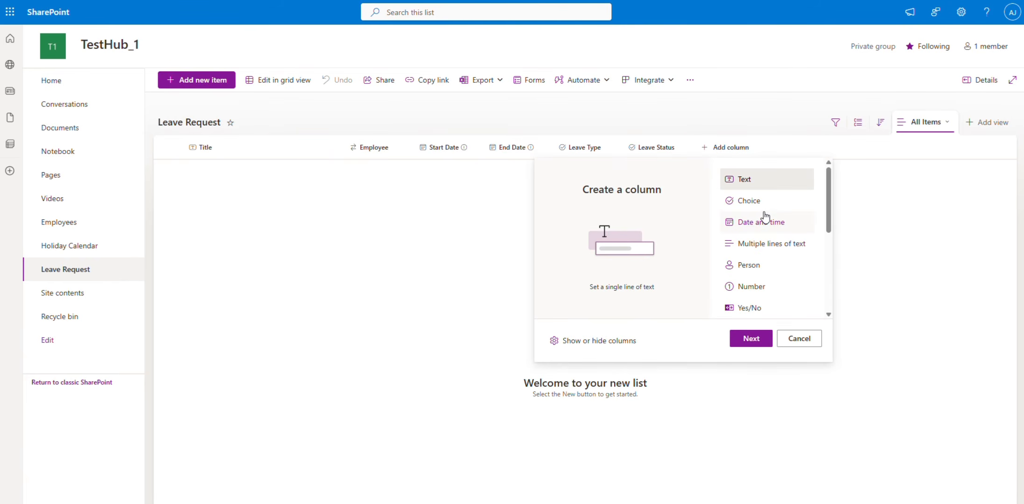
{"action": "left_click", "coordinate": [757, 247]}
{"action": "left_click", "coordinate": [754, 336]}
{"action": "type", "text": "Comments"}
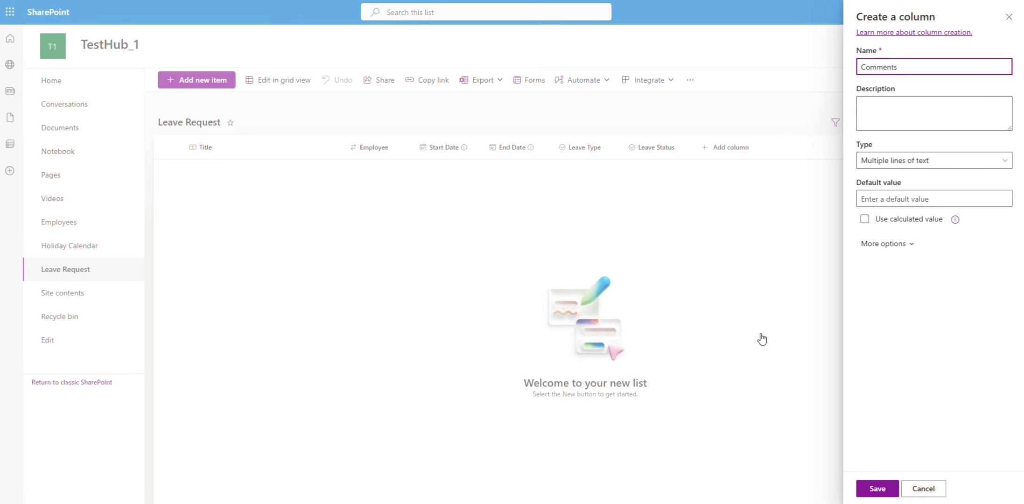
{"action": "left_click", "coordinate": [876, 488]}
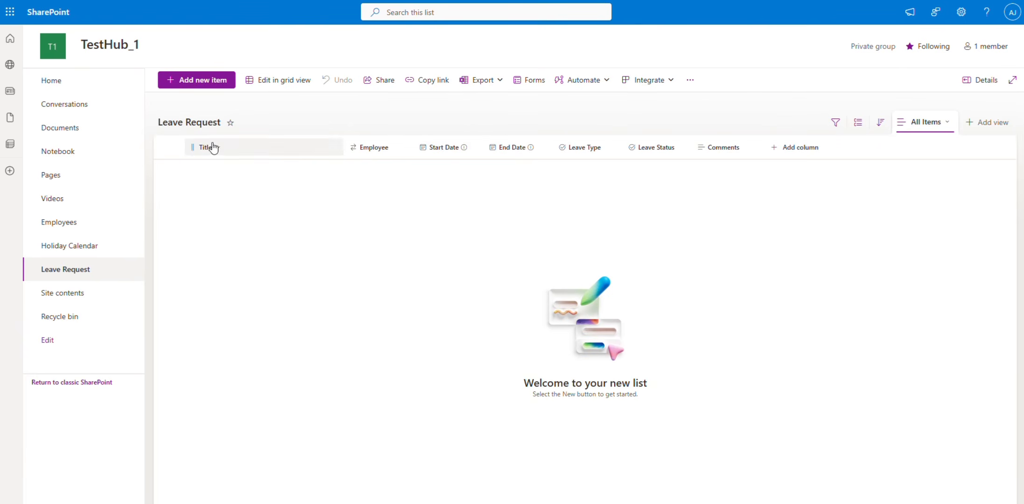
Hide the Title column from the Leave Request list view
{"action": "left_click", "coordinate": [206, 147]}
{"action": "mouse_move", "coordinate": [260, 246]}
{"action": "left_click", "coordinate": [331, 266]}
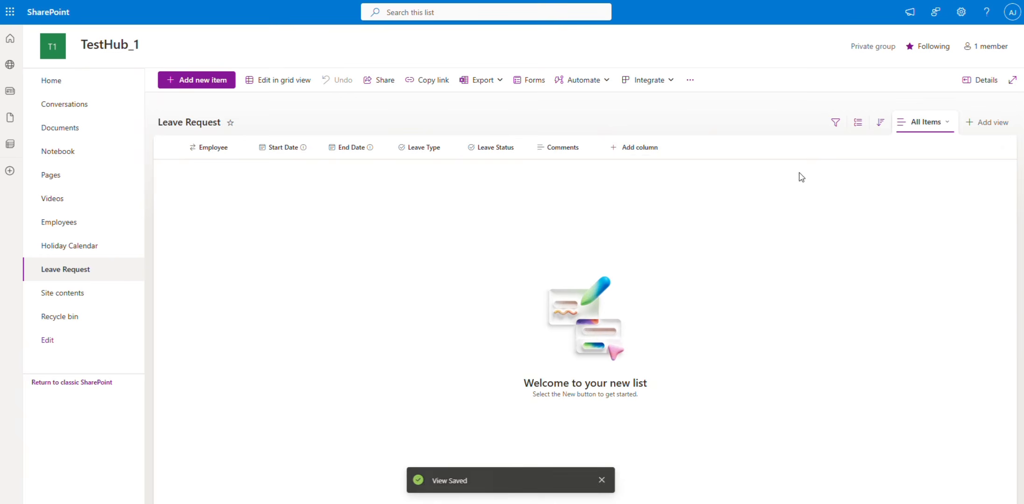
{"action": "left_click", "coordinate": [639, 147]}
{"action": "scroll", "coordinate": [676, 230], "scroll_direction": "down", "scroll_amount": 3}
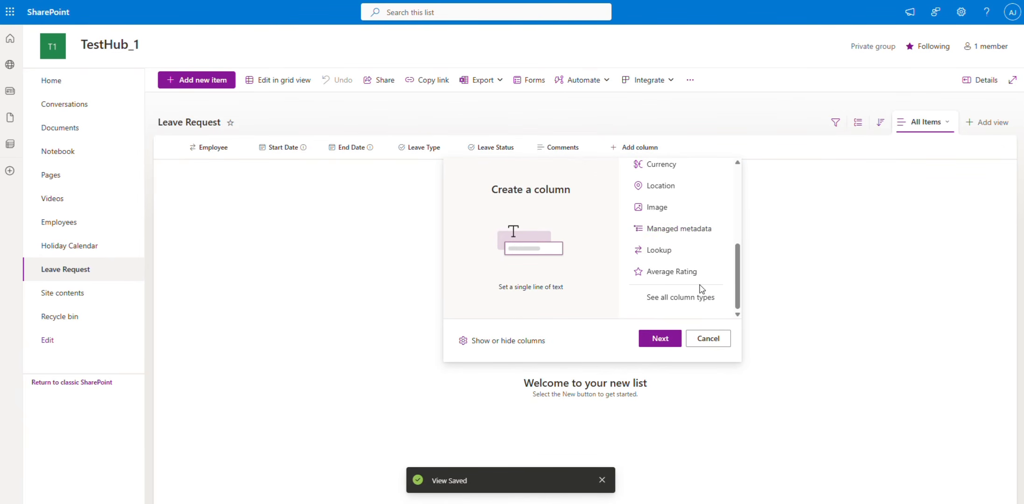
{"action": "left_click", "coordinate": [718, 340]}
Show the built-in Created column in the Leave Request list view and dismiss the saved-view notification
{"action": "left_click", "coordinate": [562, 147]}
{"action": "mouse_move", "coordinate": [580, 173]}
{"action": "left_click", "coordinate": [690, 249]}
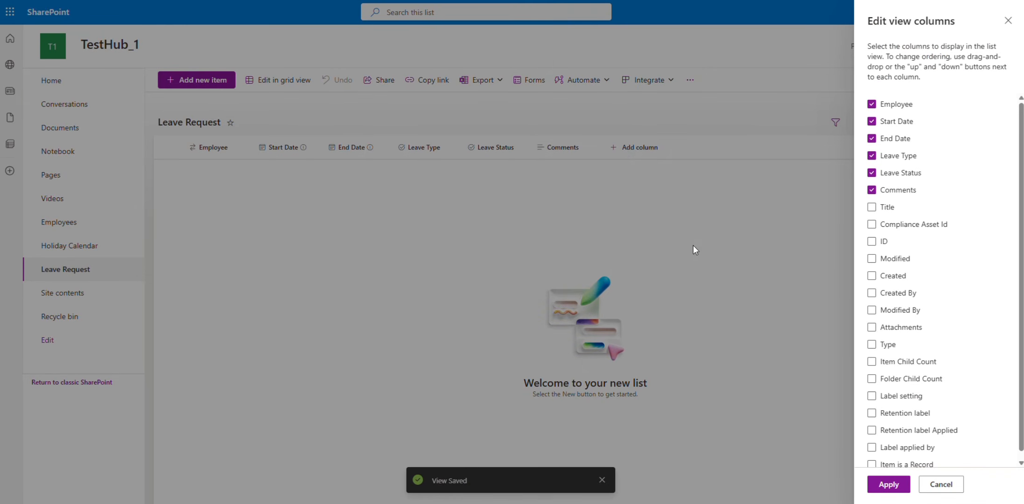
{"action": "left_click", "coordinate": [871, 275]}
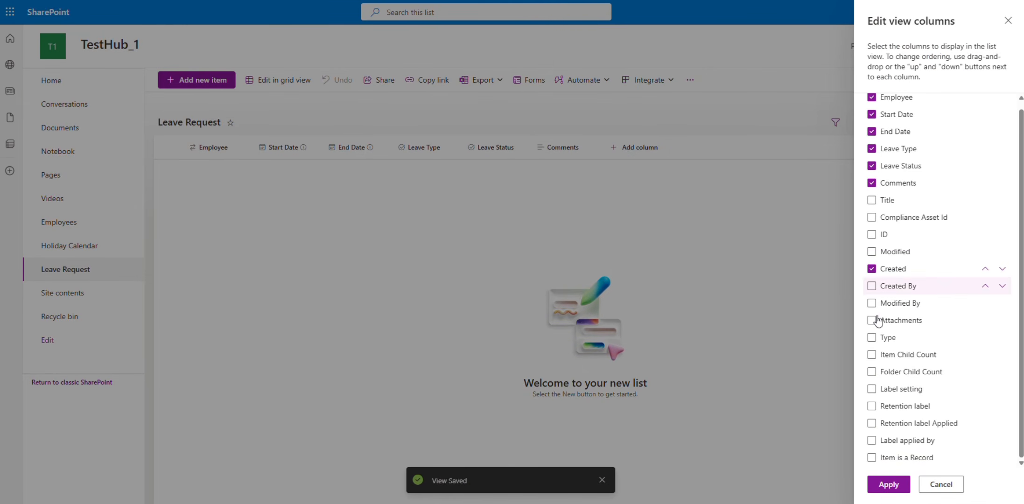
{"action": "left_click", "coordinate": [888, 484]}
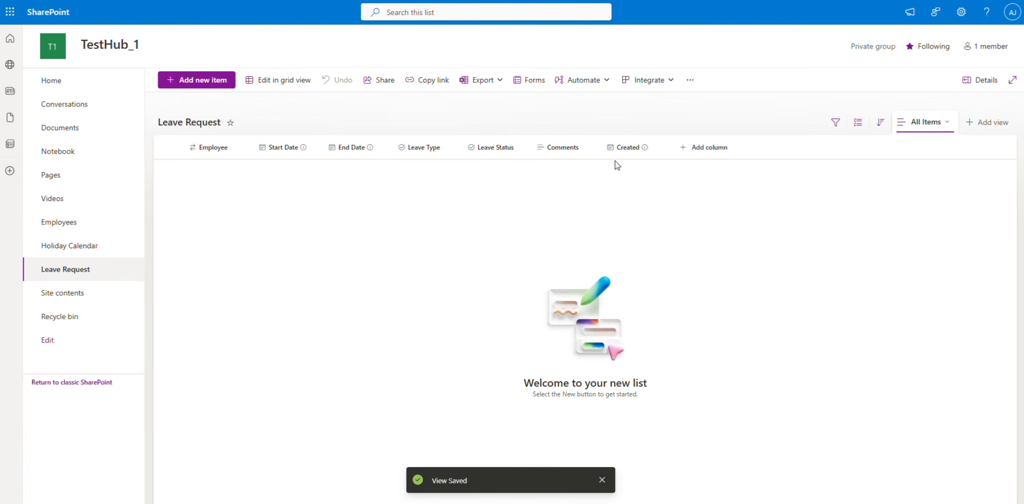
{"action": "left_click", "coordinate": [602, 479]}
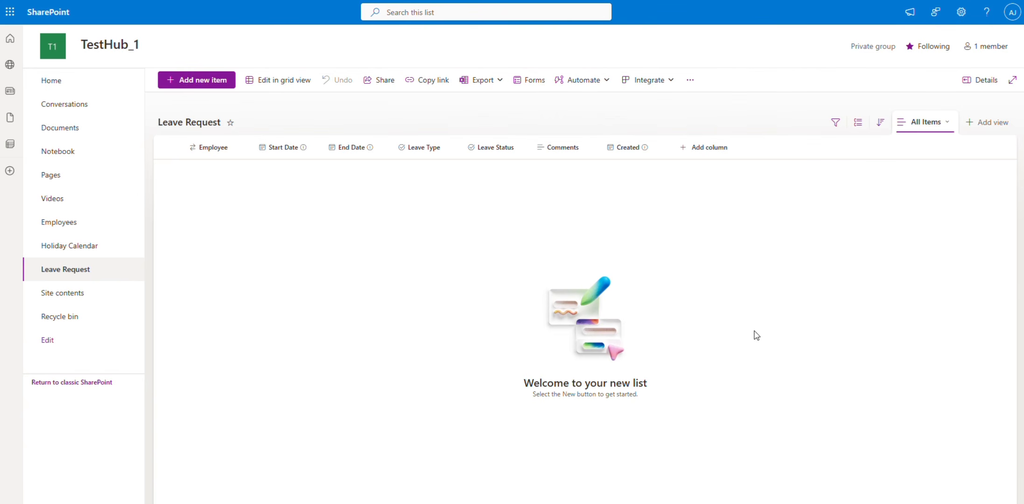
Start a new lookup column in the Leave Request list and name it Approver
{"action": "left_click", "coordinate": [712, 158]}
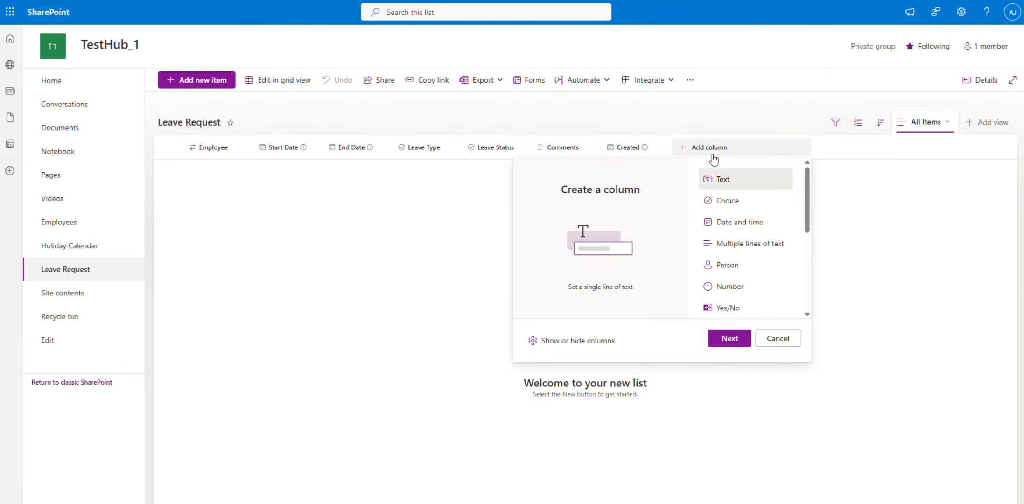
{"action": "scroll", "coordinate": [747, 280], "scroll_direction": "down", "scroll_amount": 5}
{"action": "scroll", "coordinate": [756, 279], "scroll_direction": "up", "scroll_amount": 5}
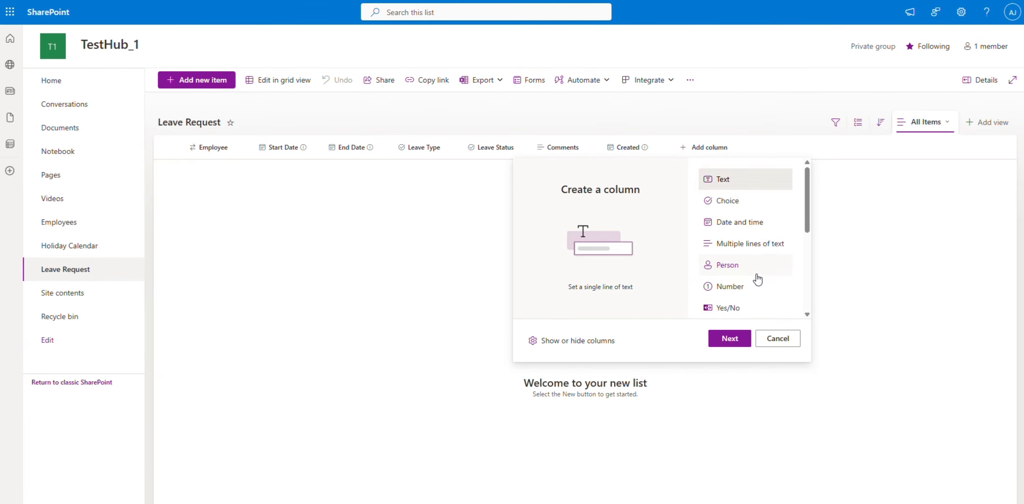
{"action": "scroll", "coordinate": [756, 279], "scroll_direction": "down", "scroll_amount": 4}
{"action": "left_click", "coordinate": [728, 275]}
{"action": "left_click", "coordinate": [728, 338]}
{"action": "type", "text": "Em"}
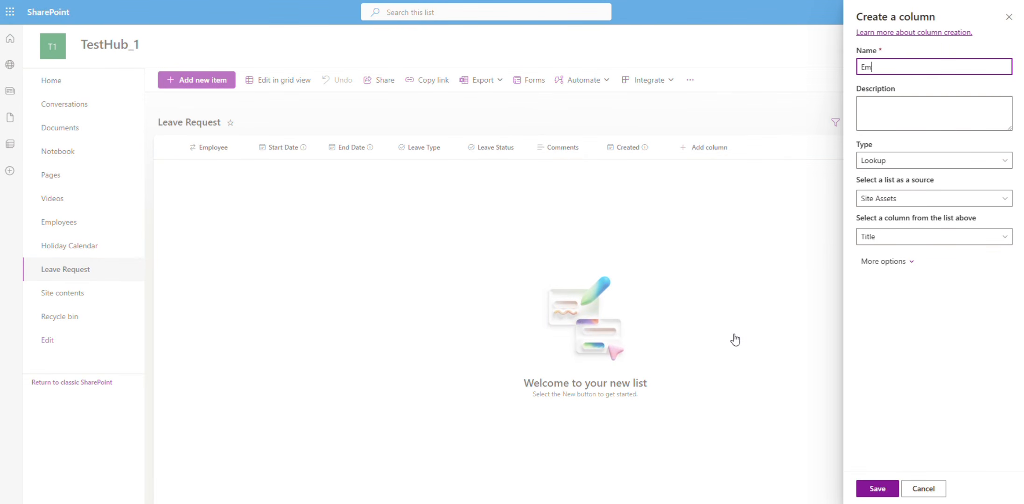
{"action": "type", "text": "ployee"}
{"action": "left_click", "coordinate": [862, 200]}
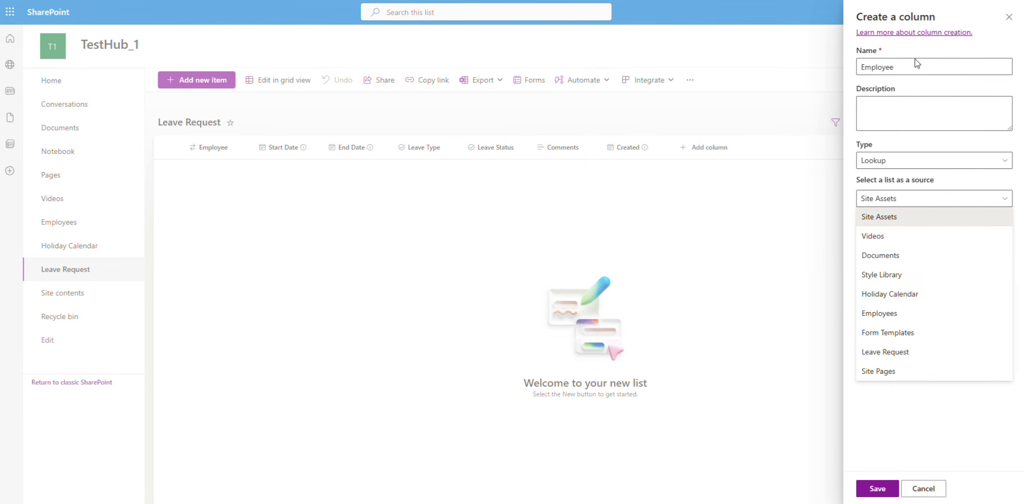
{"action": "double_click", "coordinate": [916, 62]}
{"action": "type", "text": "Approver"}
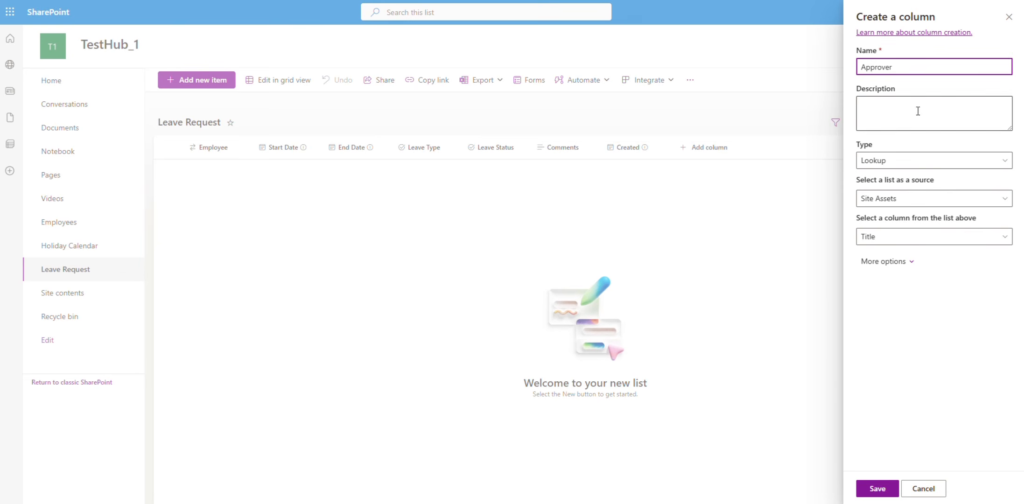
Source the Approver lookup from the Employee Name column of the Employees list and save the column
{"action": "left_click", "coordinate": [910, 198]}
{"action": "left_click", "coordinate": [886, 314]}
{"action": "left_click", "coordinate": [914, 242]}
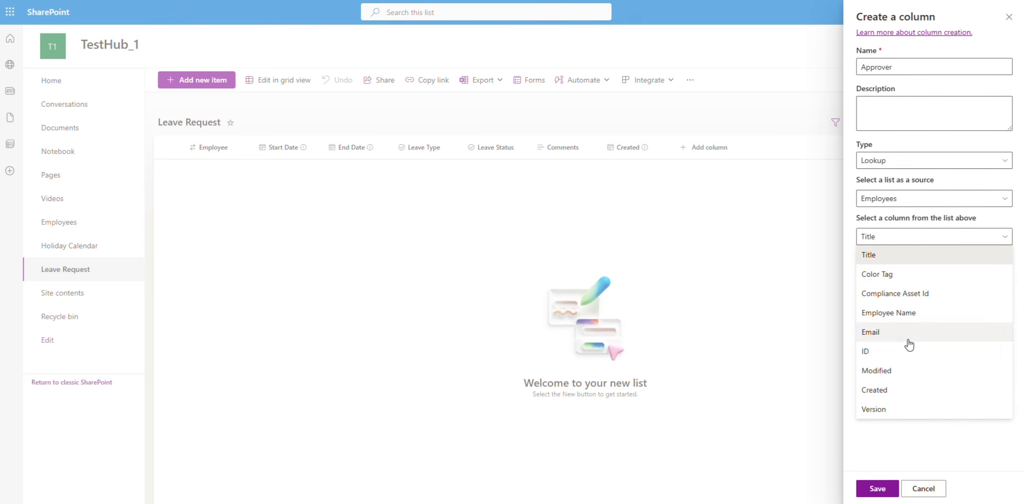
{"action": "left_click", "coordinate": [896, 312]}
{"action": "left_click", "coordinate": [868, 488]}
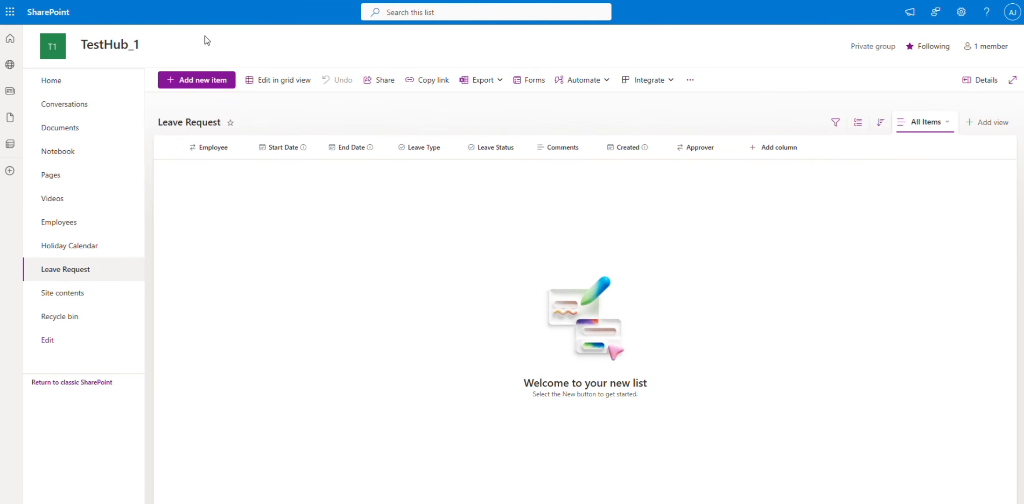
{"action": "left_click", "coordinate": [110, 221]}
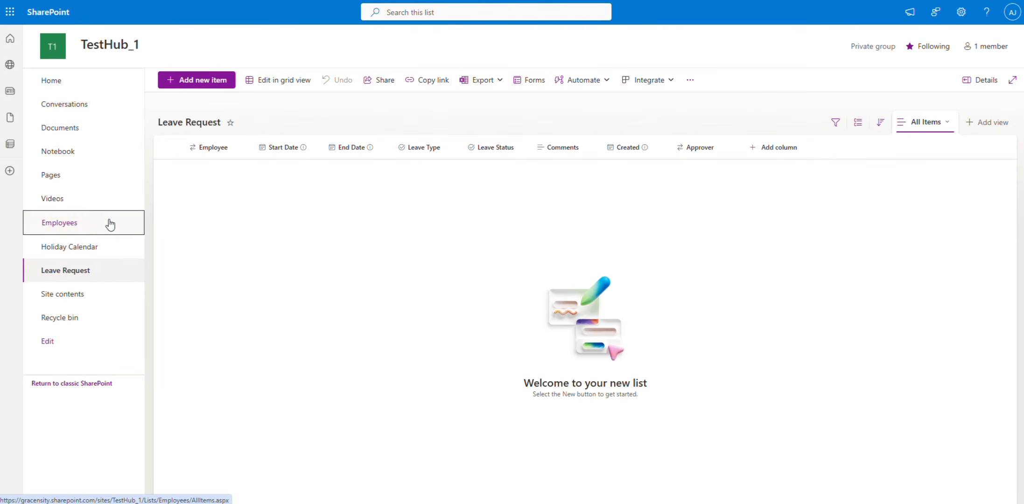
{"action": "left_click", "coordinate": [105, 259]}
{"action": "left_click", "coordinate": [104, 279]}
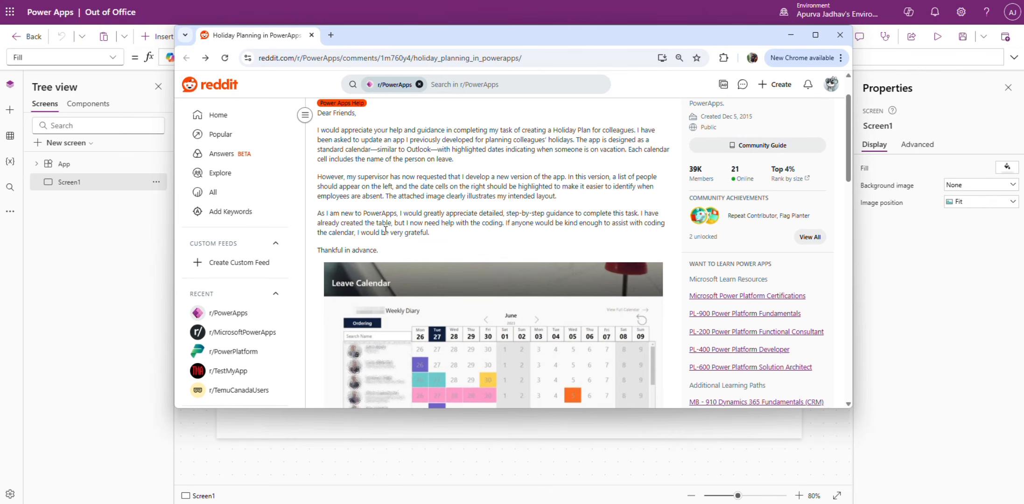
Read the Reddit post about holiday planning in Power Apps and examine the layout of its Leave Calendar image
{"action": "scroll", "coordinate": [385, 230], "scroll_direction": "down", "scroll_amount": 2}
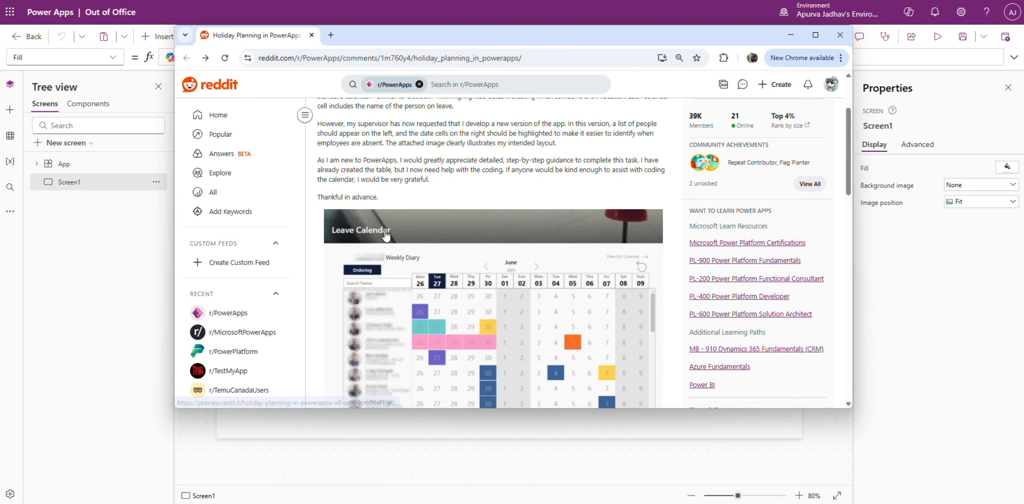
{"action": "scroll", "coordinate": [385, 235], "scroll_direction": "down", "scroll_amount": 1}
{"action": "scroll", "coordinate": [385, 235], "scroll_direction": "down", "scroll_amount": 1}
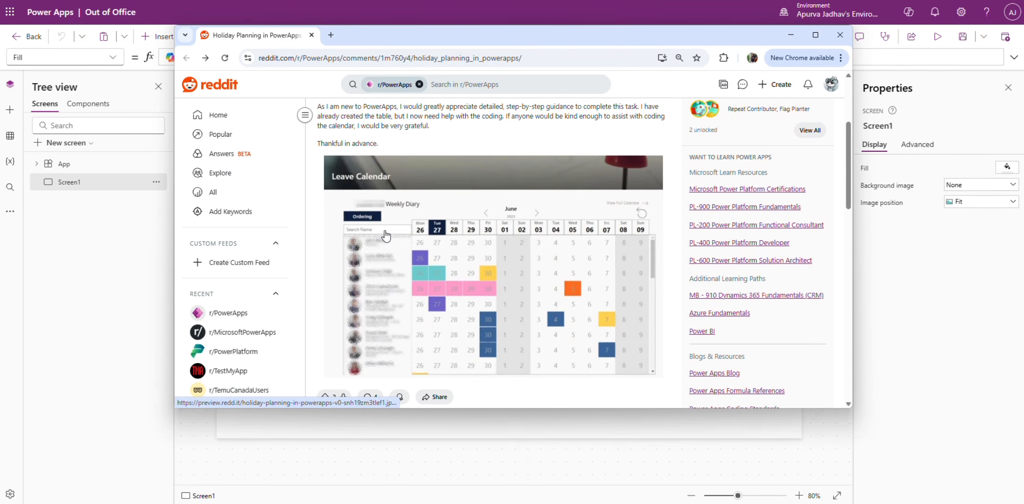
{"action": "scroll", "coordinate": [386, 236], "scroll_direction": "down", "scroll_amount": 2}
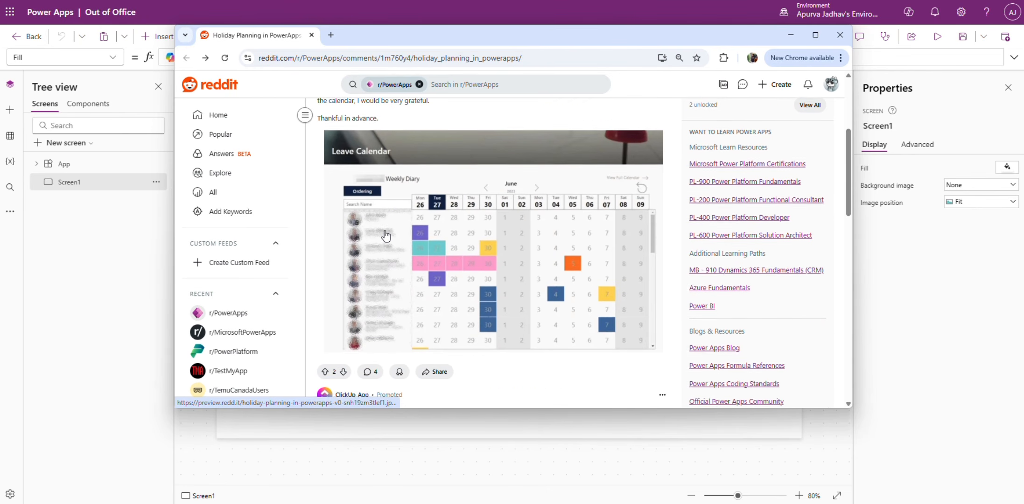